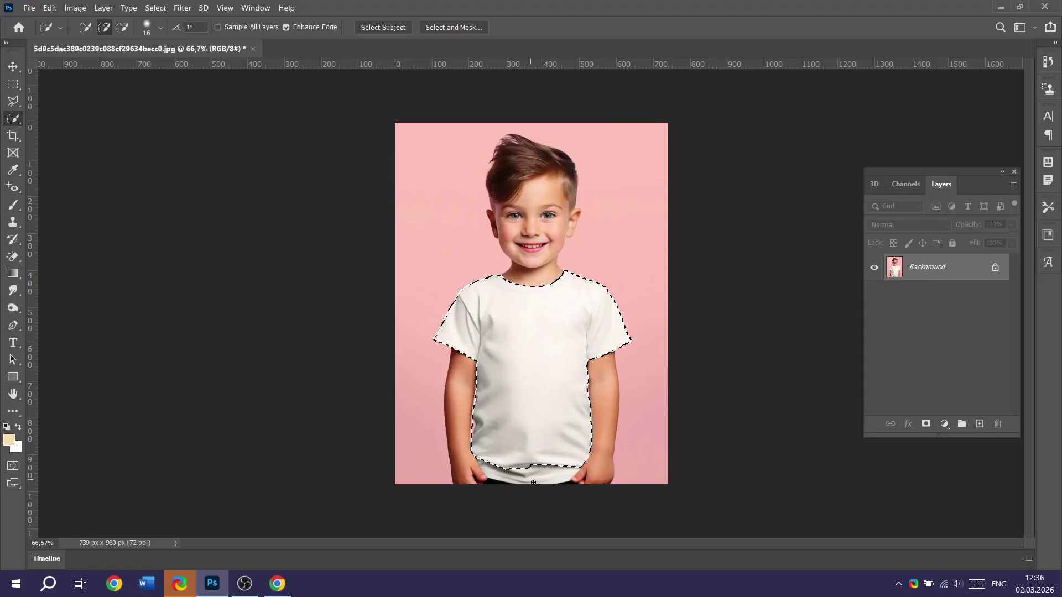
Extend the T-shirt selection down to its lower hem and create a Solid Color fill layer from it.
left_click_drag(534, 483, 552, 476)
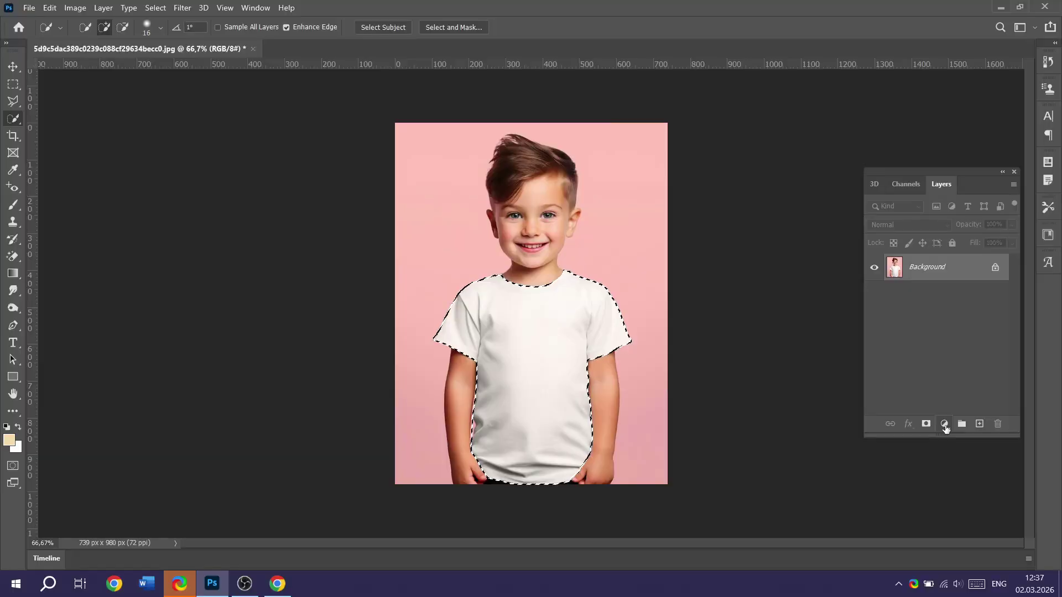
left_click(944, 425)
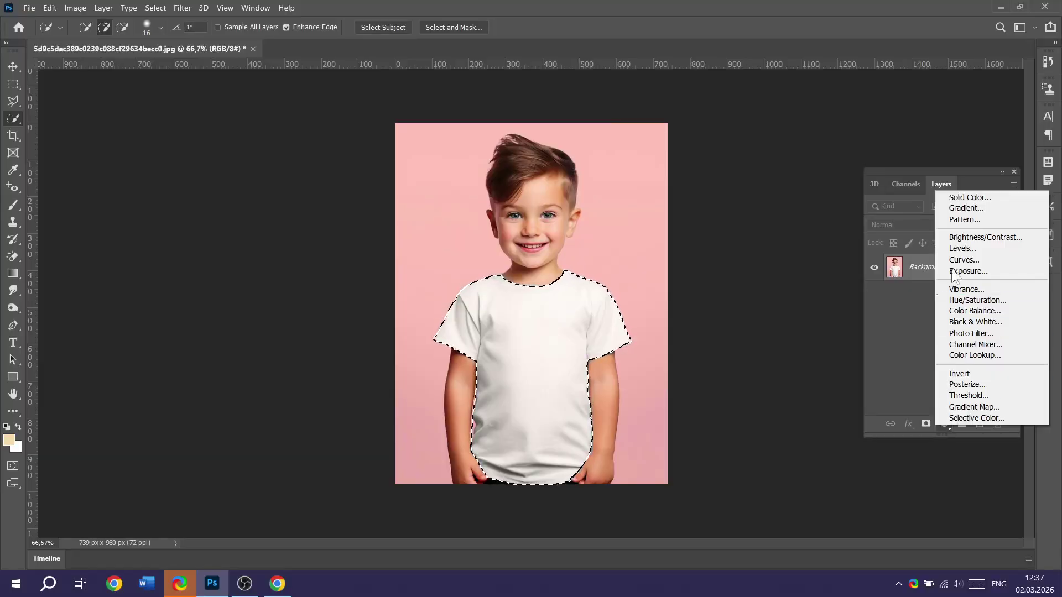
left_click(977, 197)
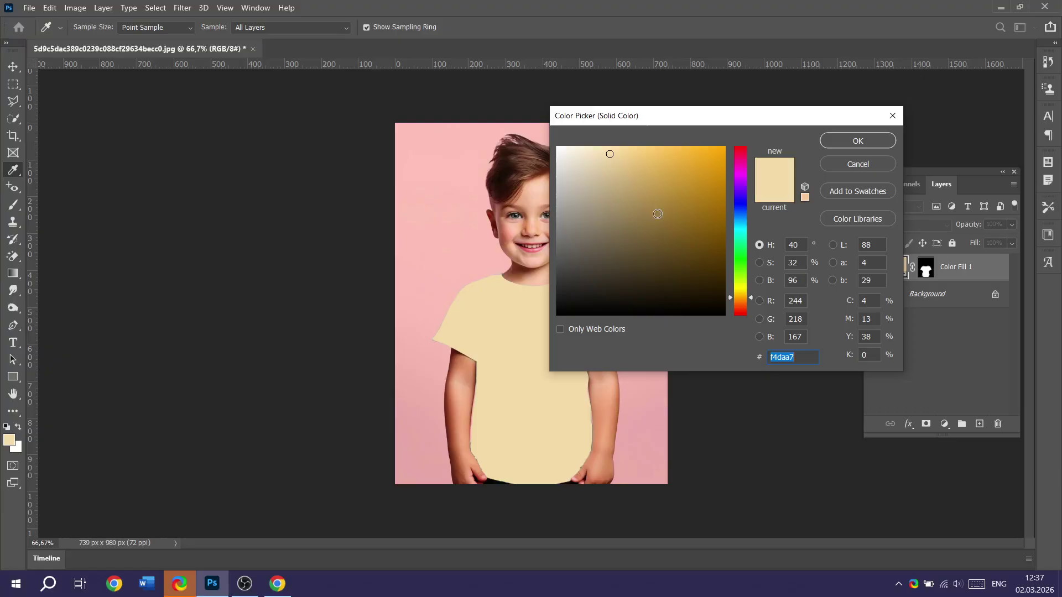
Set the shirt's fill color to orange-yellow f3a40c and the fill layer's blend mode to Linear Burn.
left_click(739, 250)
left_click_drag(738, 251, 739, 290)
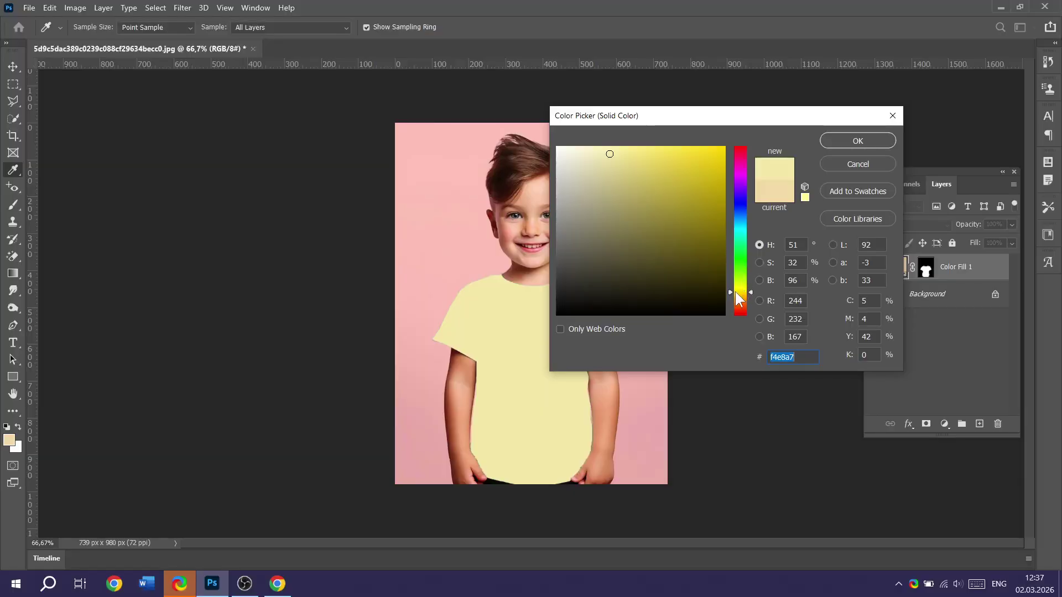
left_click_drag(737, 293, 742, 297)
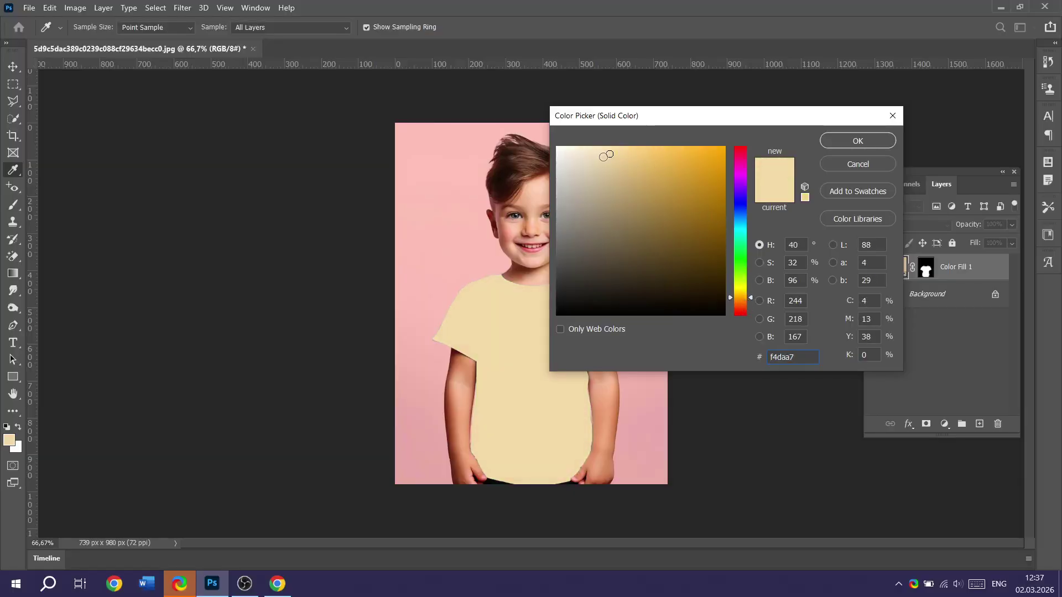
left_click_drag(609, 156, 721, 153)
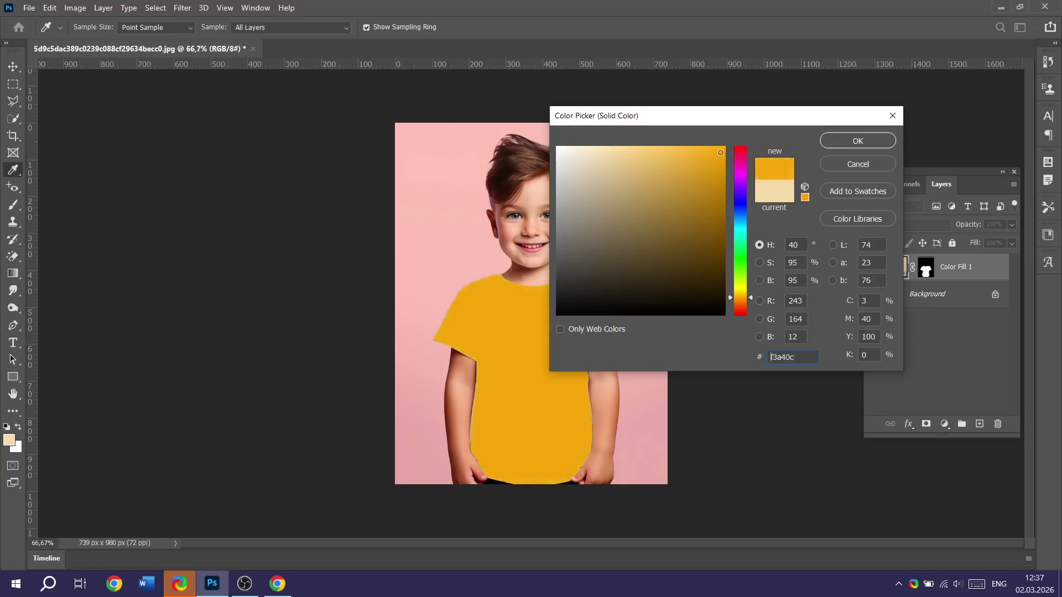
left_click(858, 142)
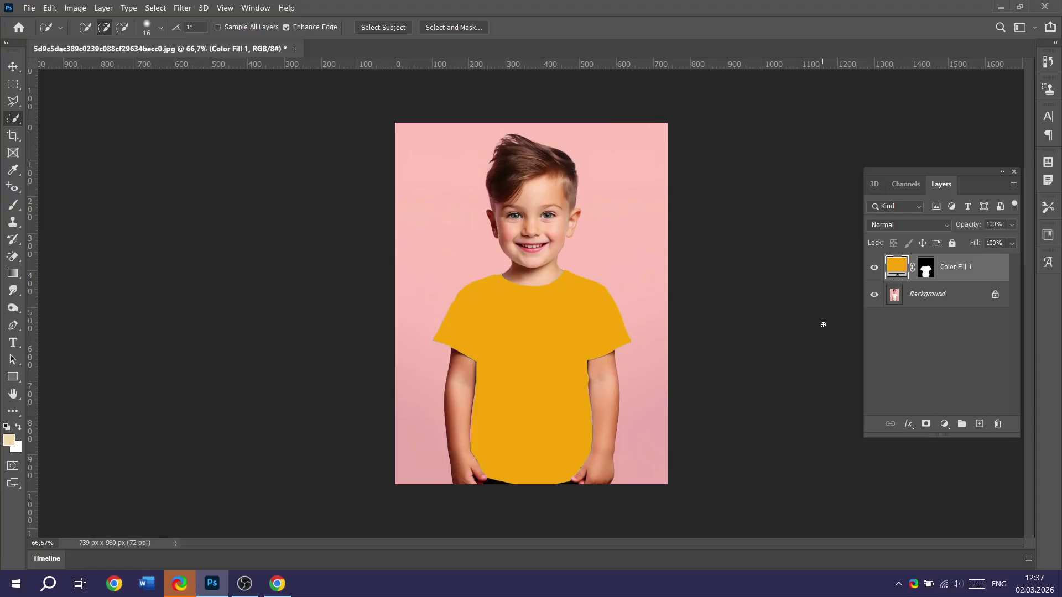
left_click(946, 226)
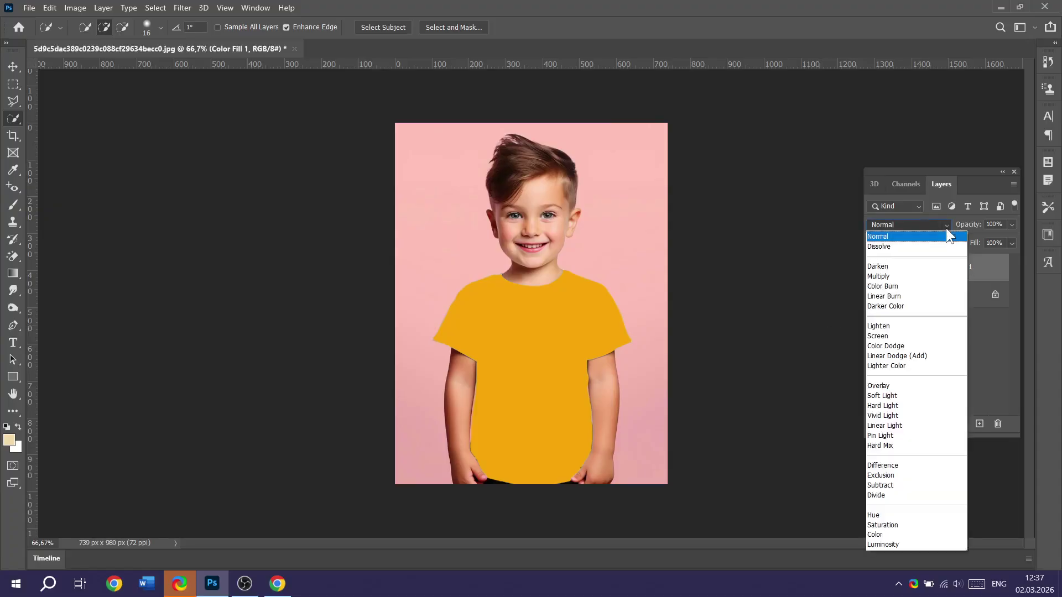
left_click(907, 295)
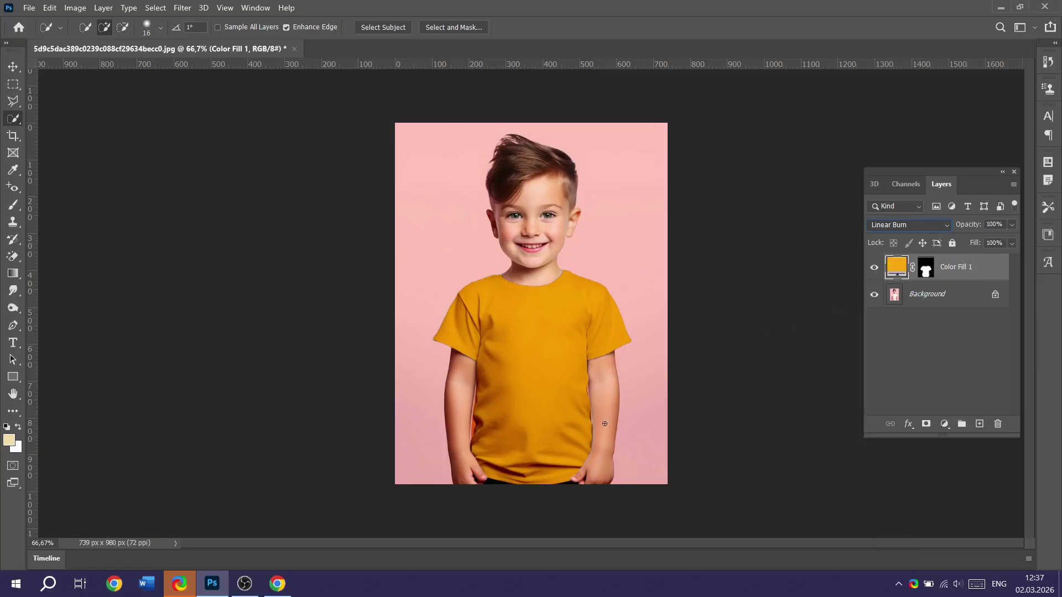
Add a Curves adjustment over the whole image, with RGB curve points at about input 66, output 69 and input 141, output 157.
left_click(945, 424)
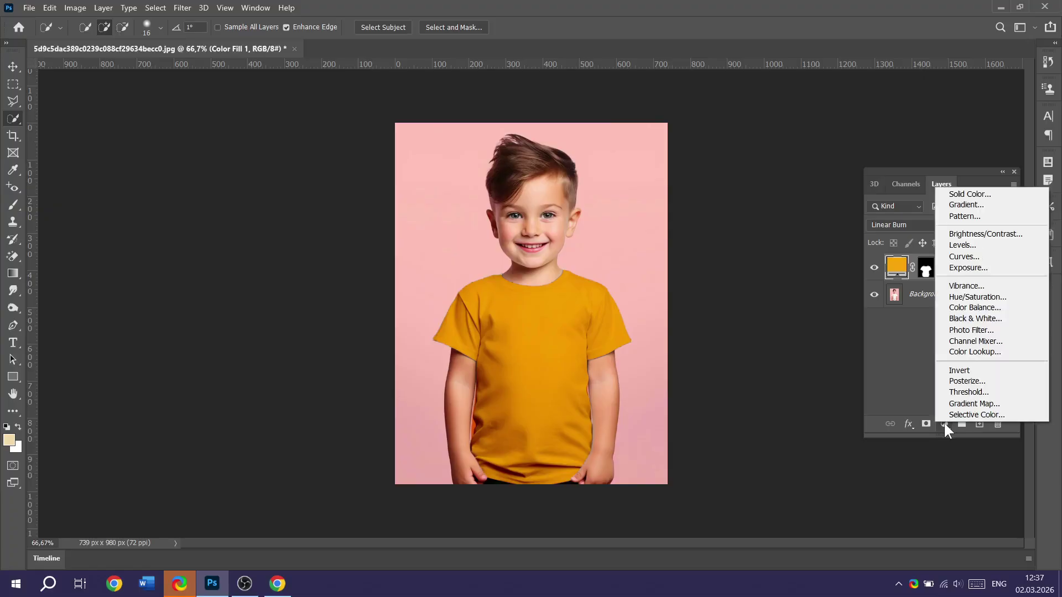
left_click(977, 257)
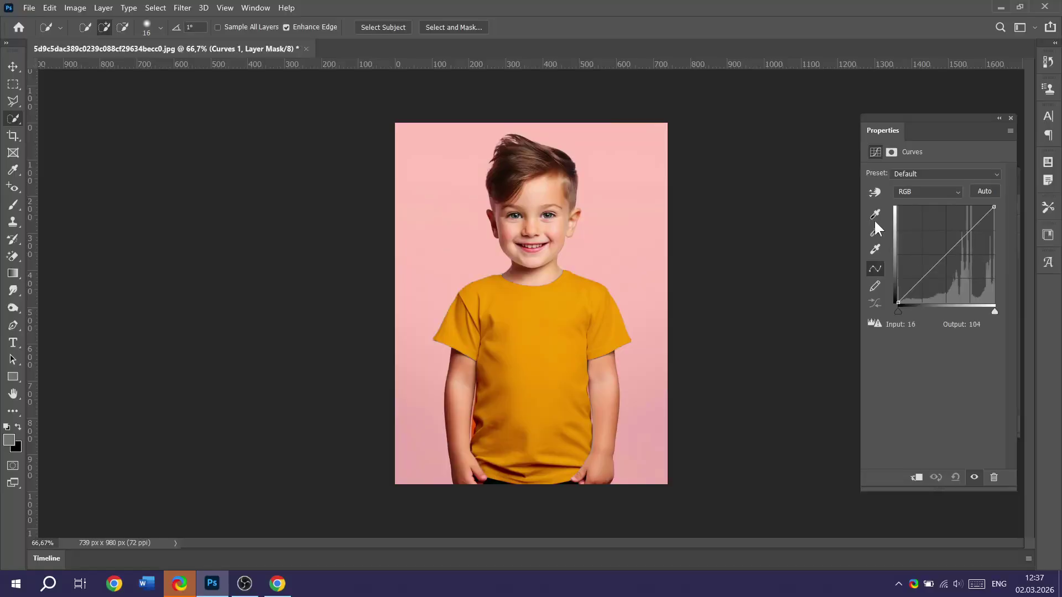
left_click(873, 189)
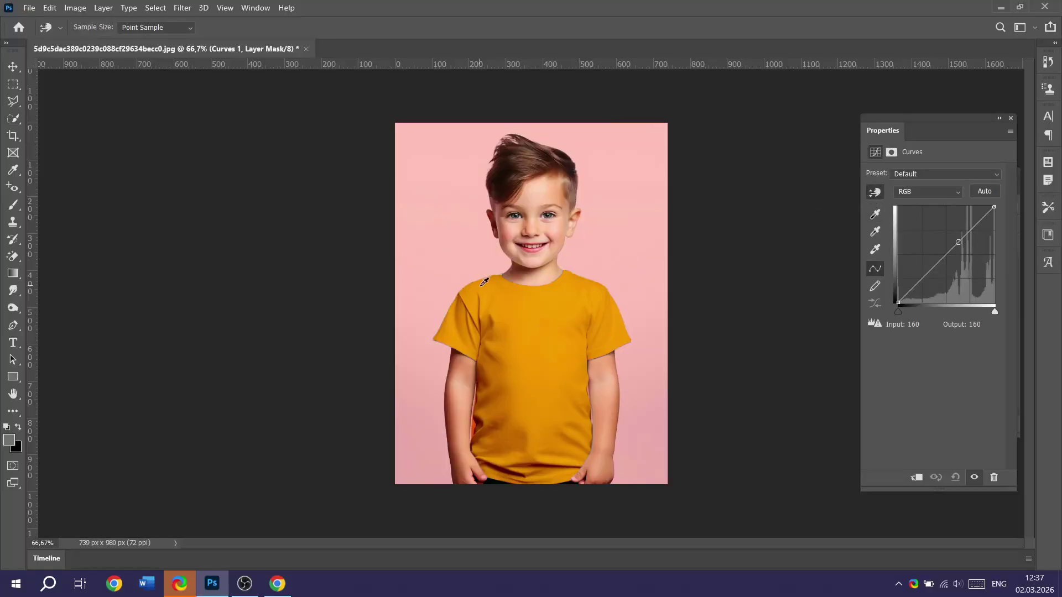
mouse_move(482, 282)
left_mouse_down()
mouse_move(485, 303)
mouse_move(489, 290)
left_mouse_up()
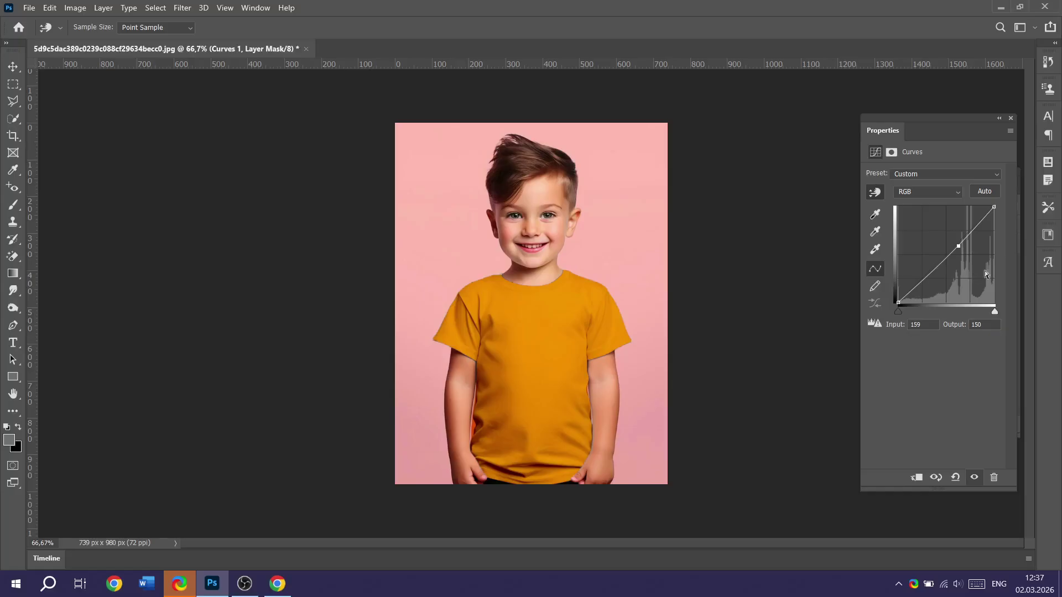
left_click_drag(955, 247, 924, 276)
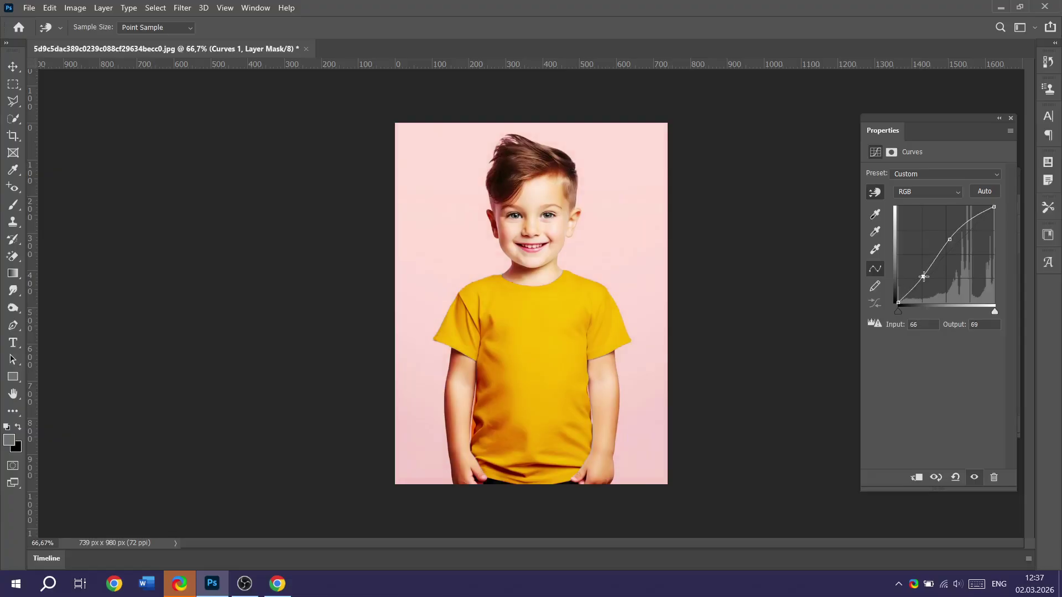
left_click_drag(949, 240, 952, 243)
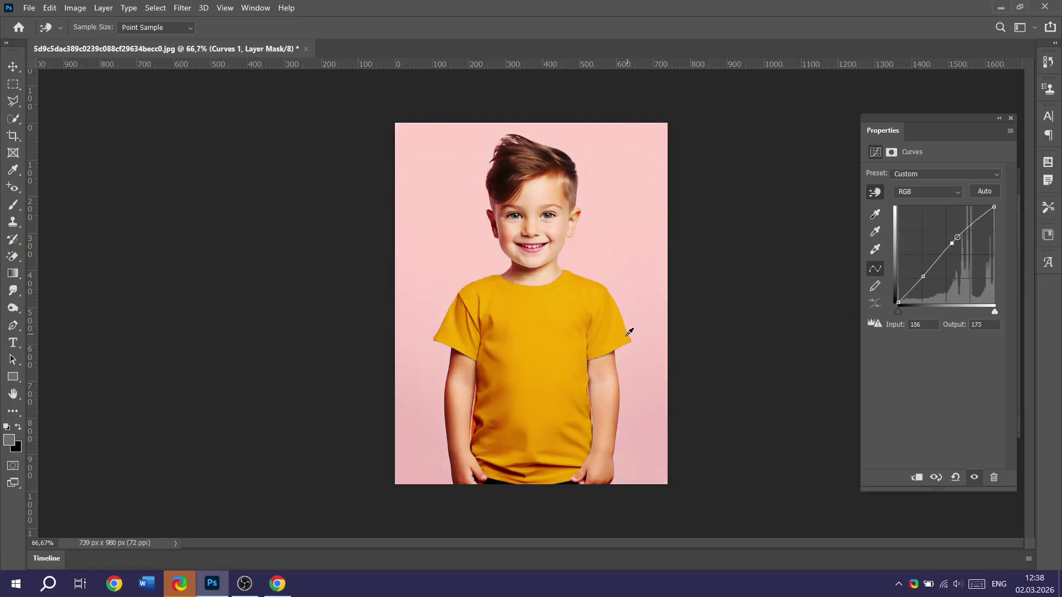
Create a text box about 439 by 108 px over the boy's head and set its placeholder text to 50 pt.
left_click(13, 66)
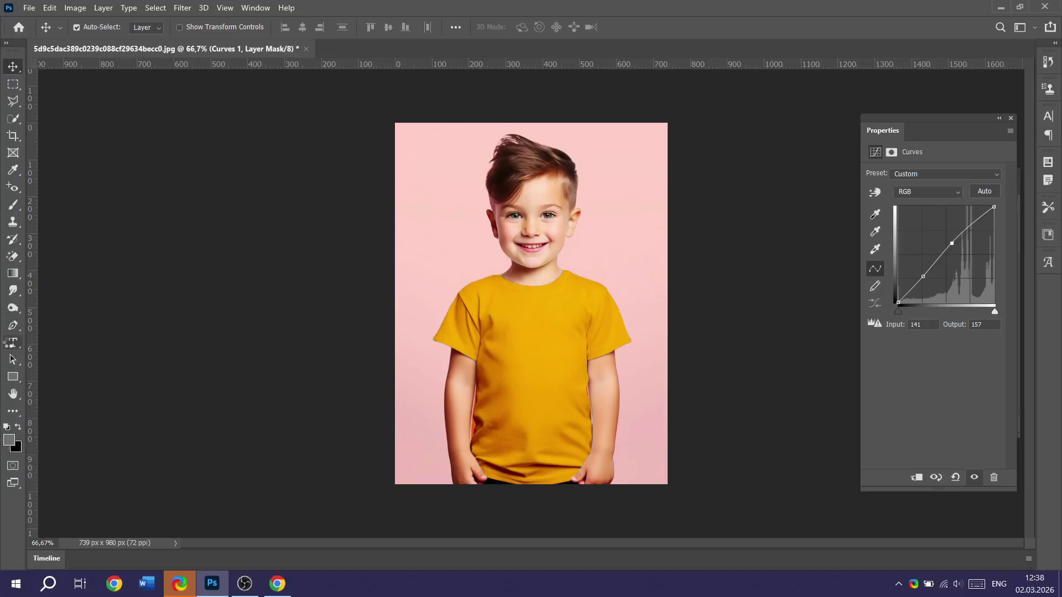
left_click(12, 342)
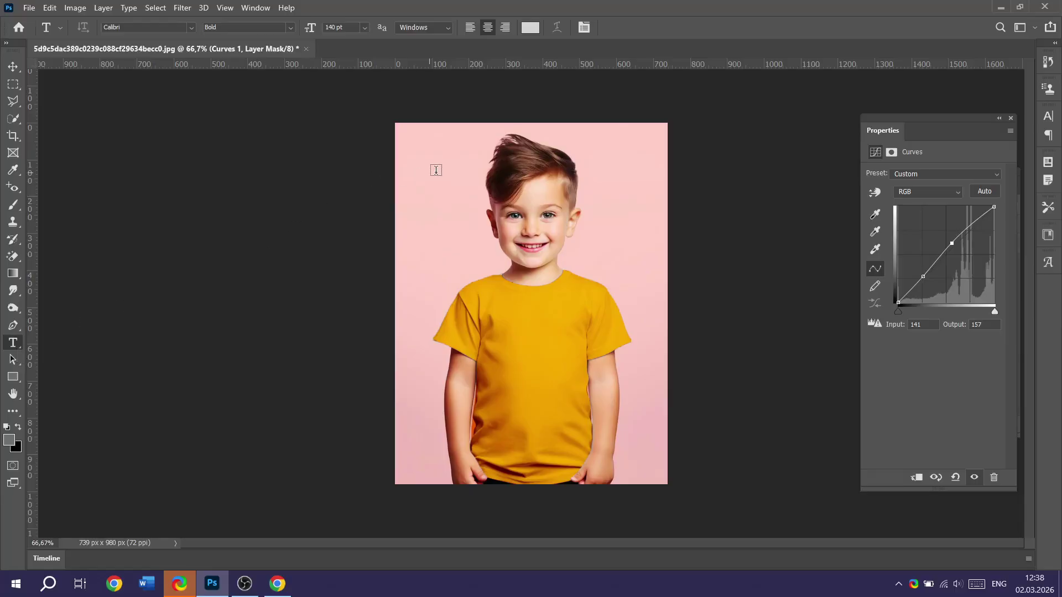
left_click_drag(422, 158, 584, 198)
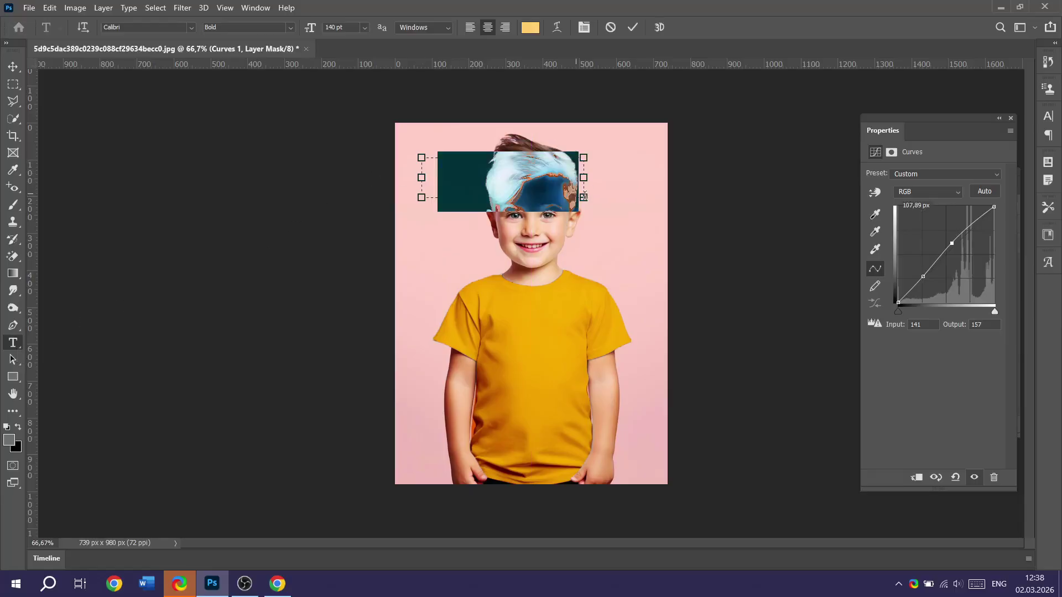
left_click(192, 27)
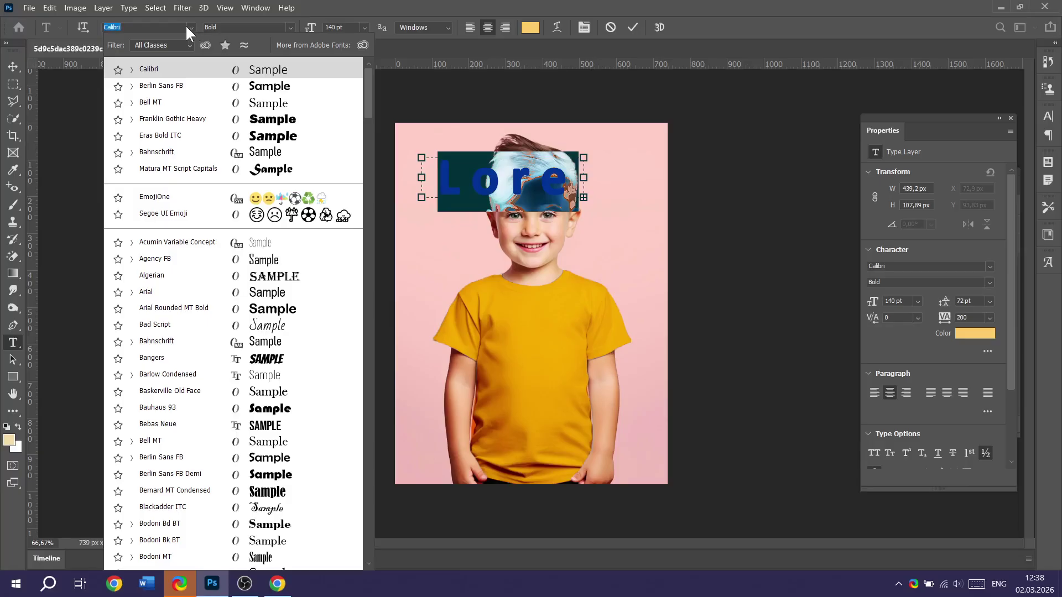
left_click(289, 25)
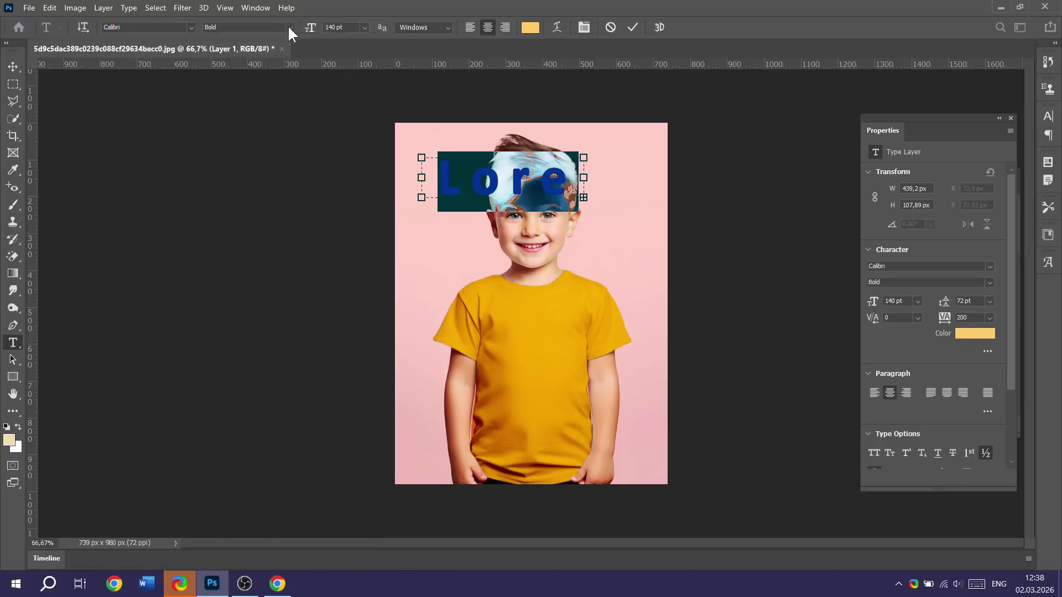
left_click(288, 26)
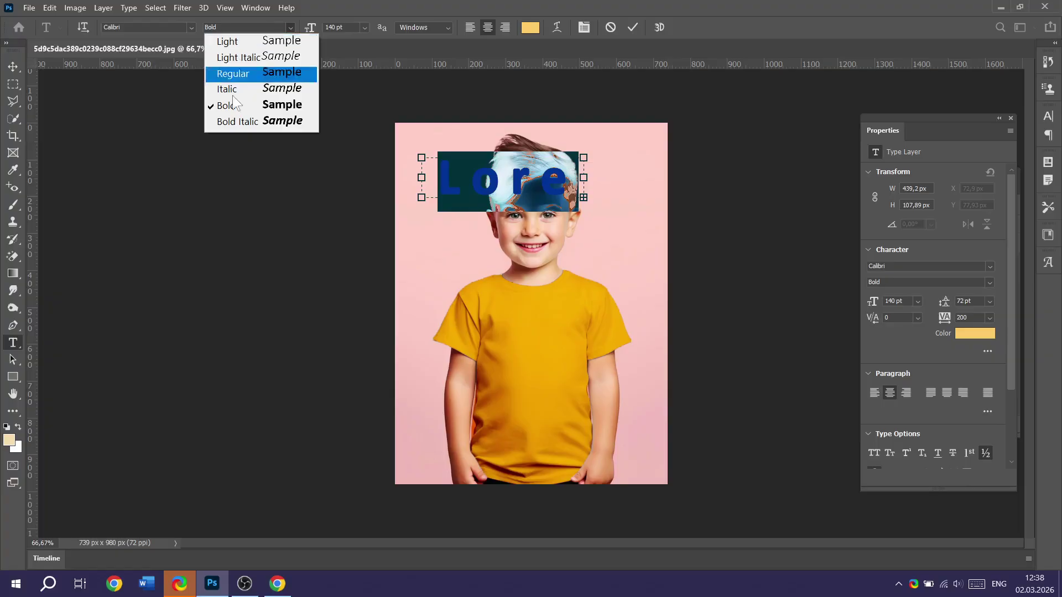
left_click(278, 28)
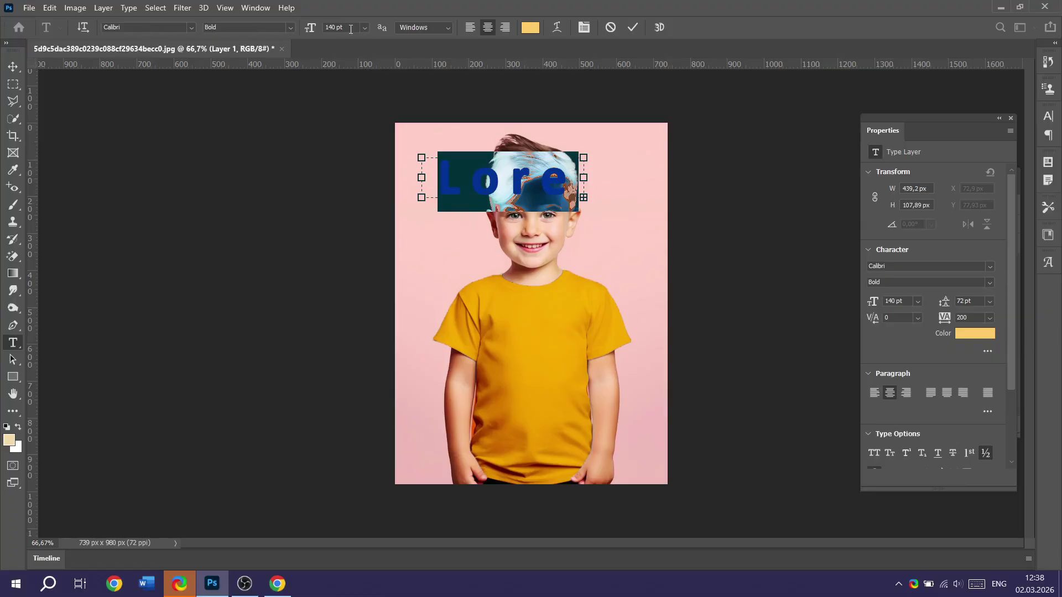
left_click(308, 30)
type("50")
key("Return")
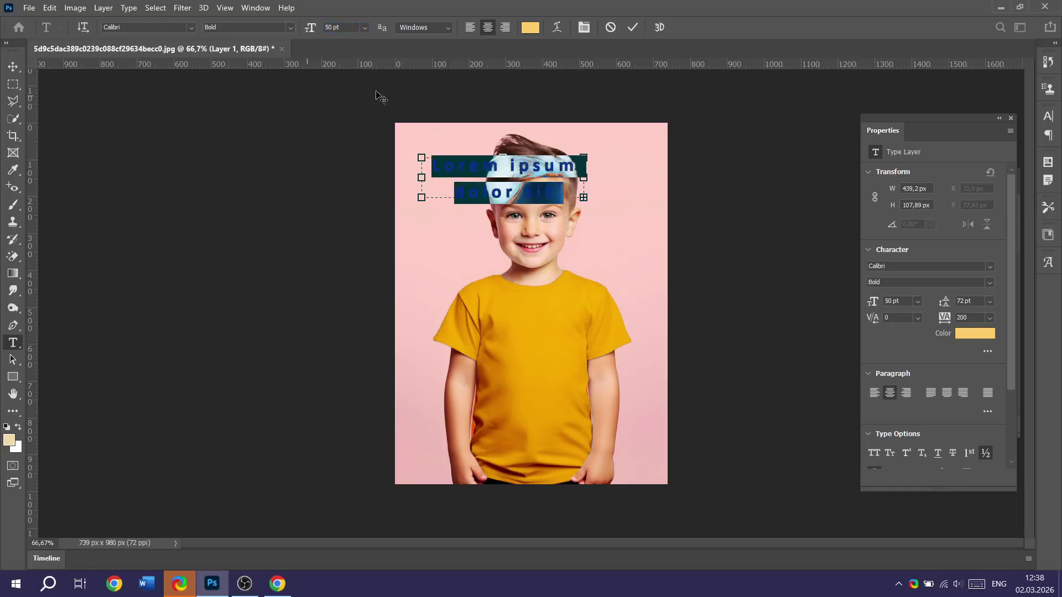
Try right alignment on the placeholder text and restore its centered alignment.
left_click(367, 27)
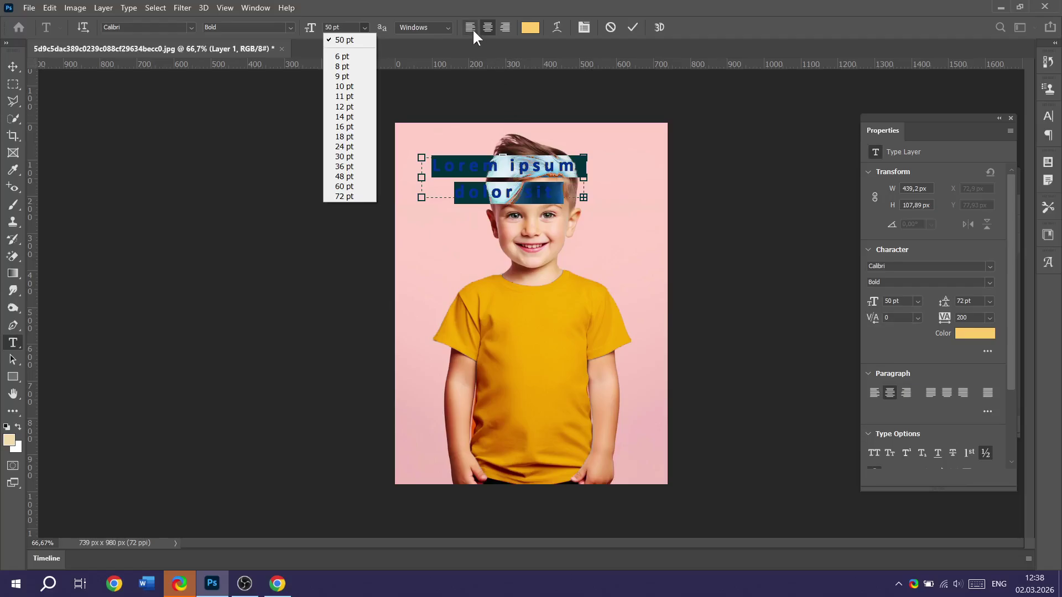
left_click(500, 29)
left_click(500, 29)
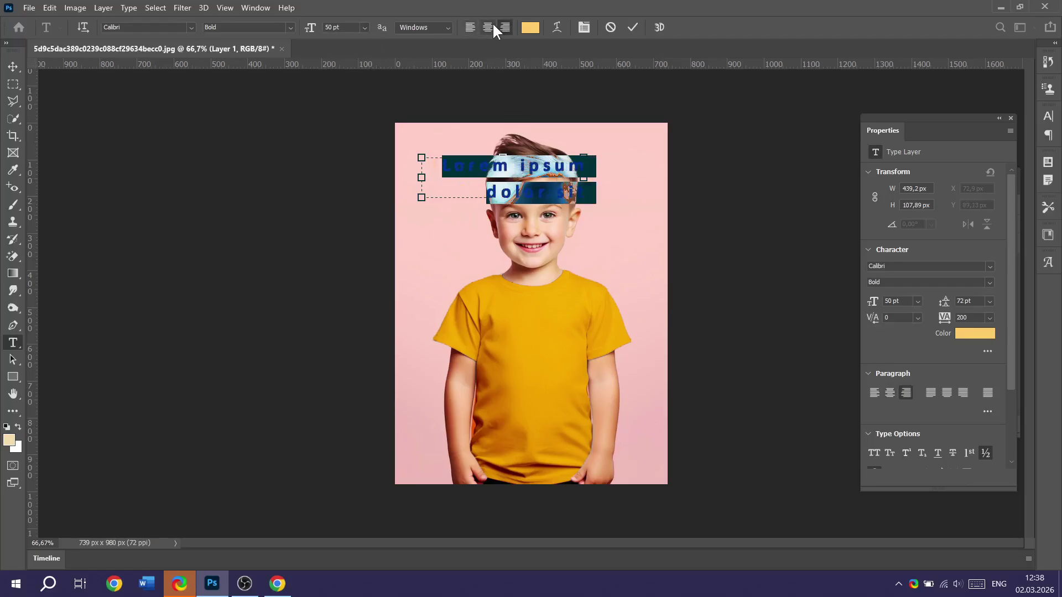
left_click(489, 26)
Set the placeholder text's color to blue 6977ff and open Warp Text, removing the faux bold style.
left_click(530, 27)
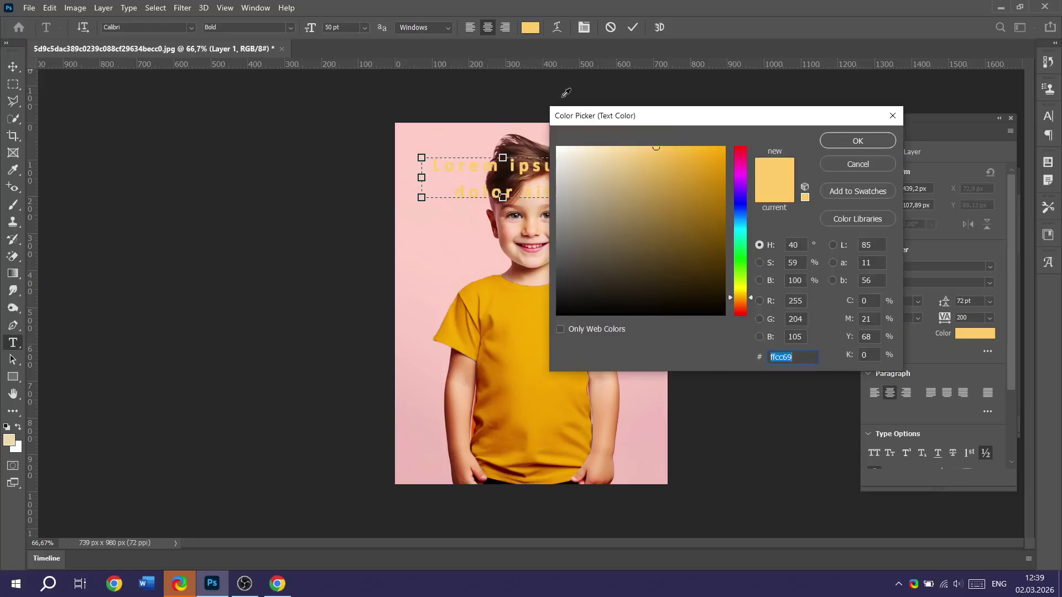
left_click(741, 205)
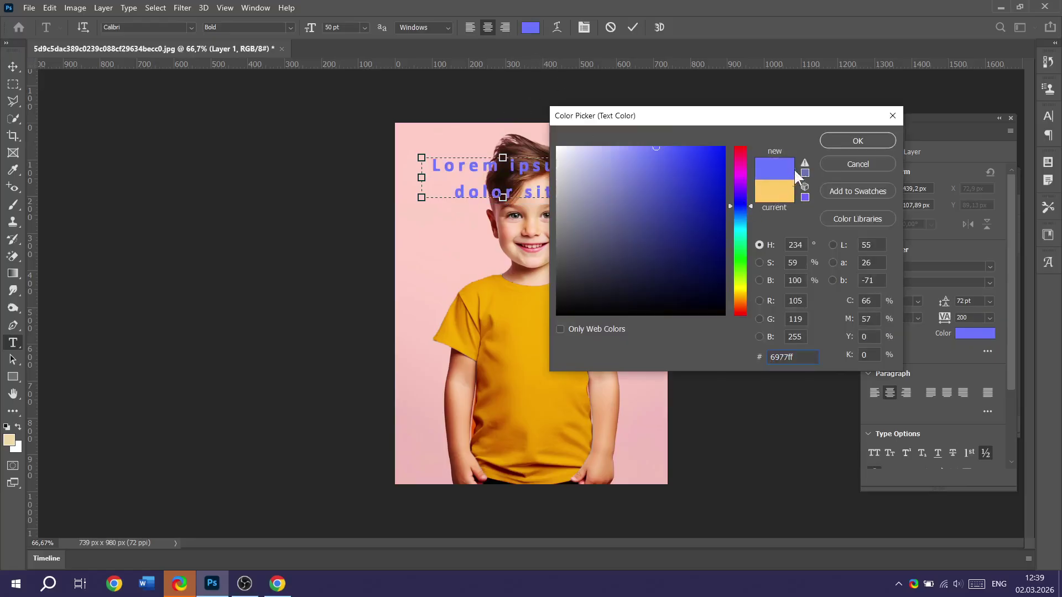
left_click(849, 138)
left_click(556, 27)
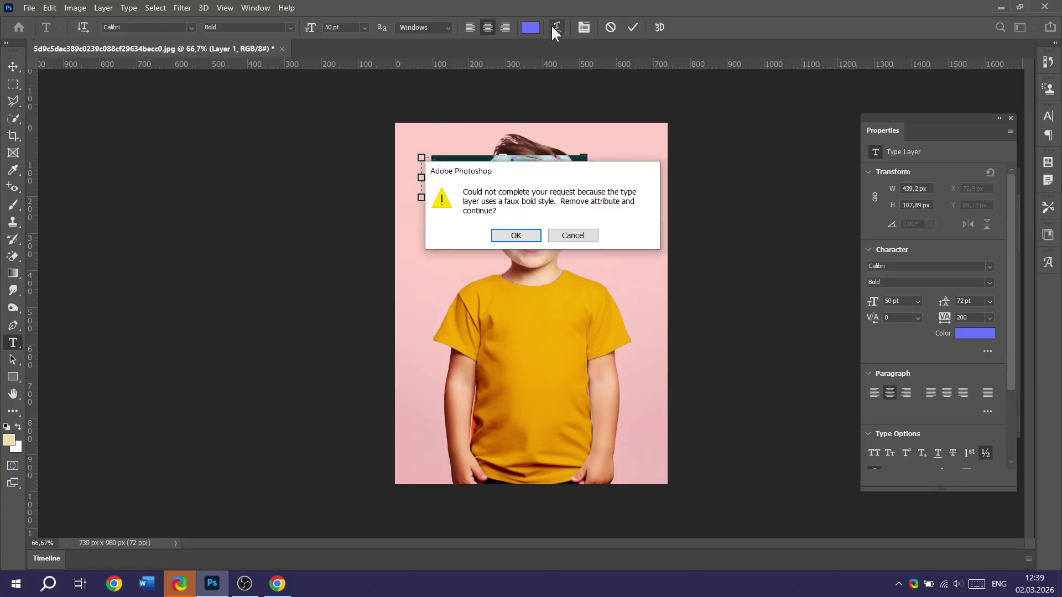
left_click(515, 234)
Try the Arc and Arc Upper warp styles on the text and return the warp style to None.
left_click(510, 123)
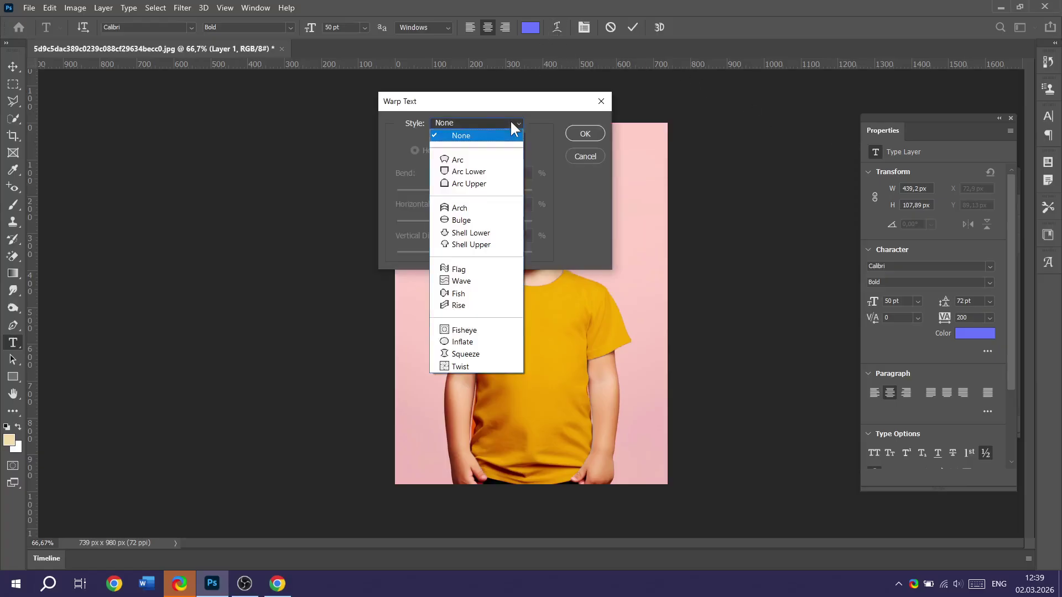
left_click(462, 160)
left_click_drag(558, 108, 644, 273)
left_click(604, 292)
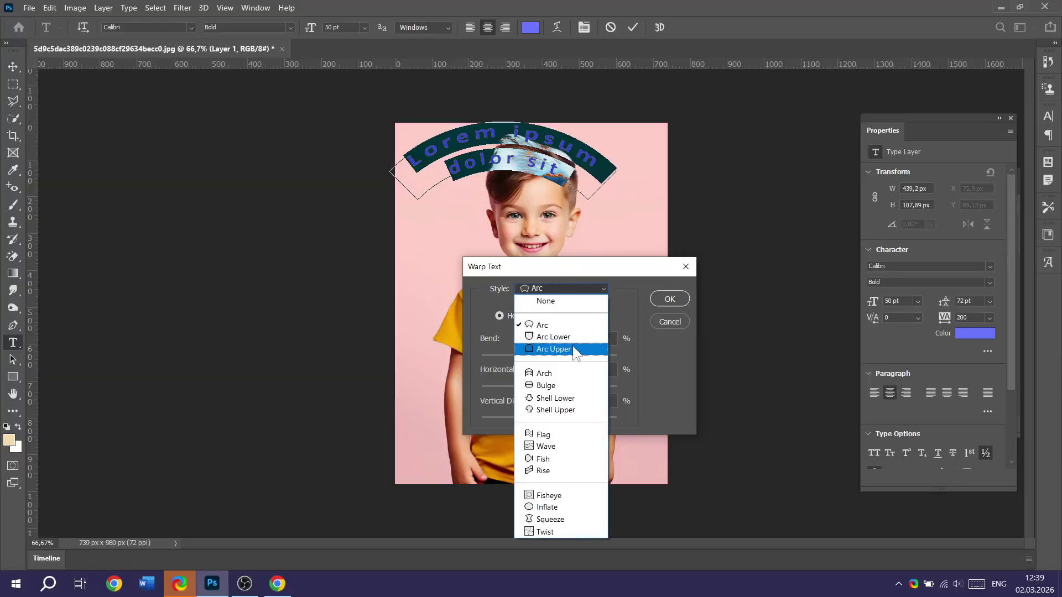
left_click(573, 347)
left_click(578, 292)
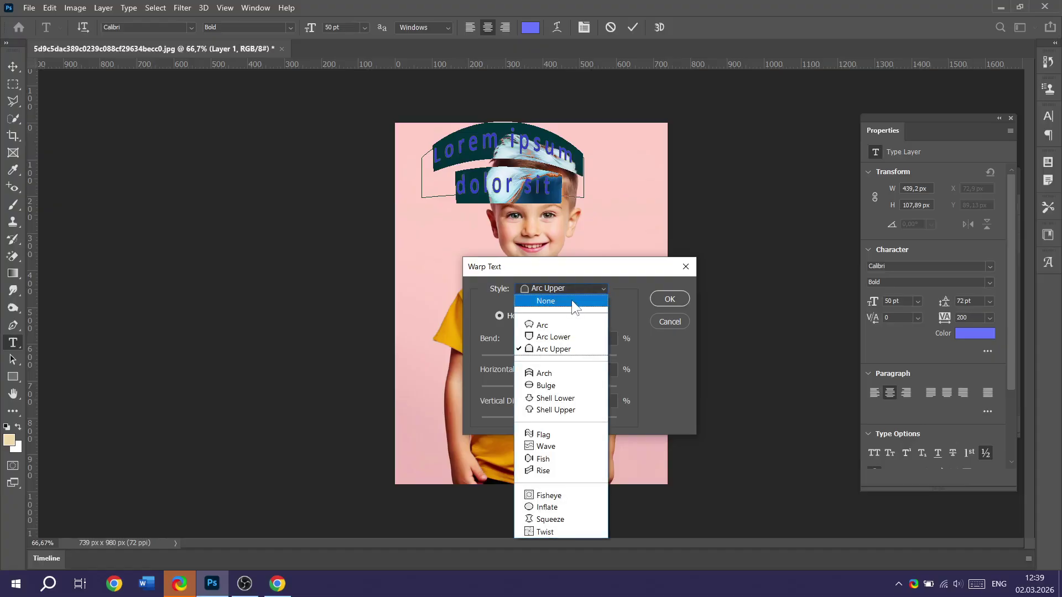
left_click(572, 301)
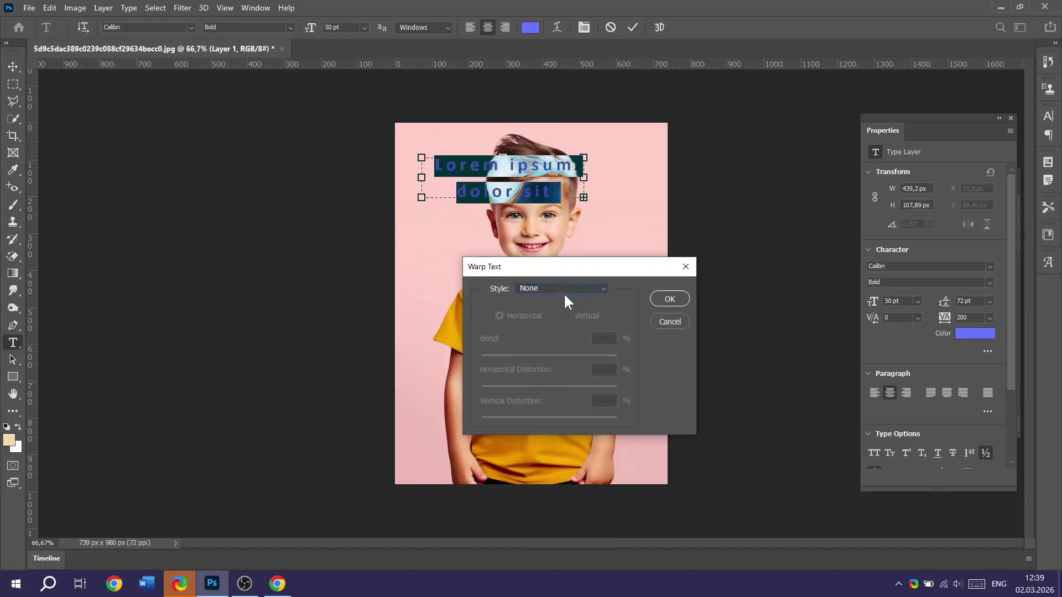
left_click(667, 300)
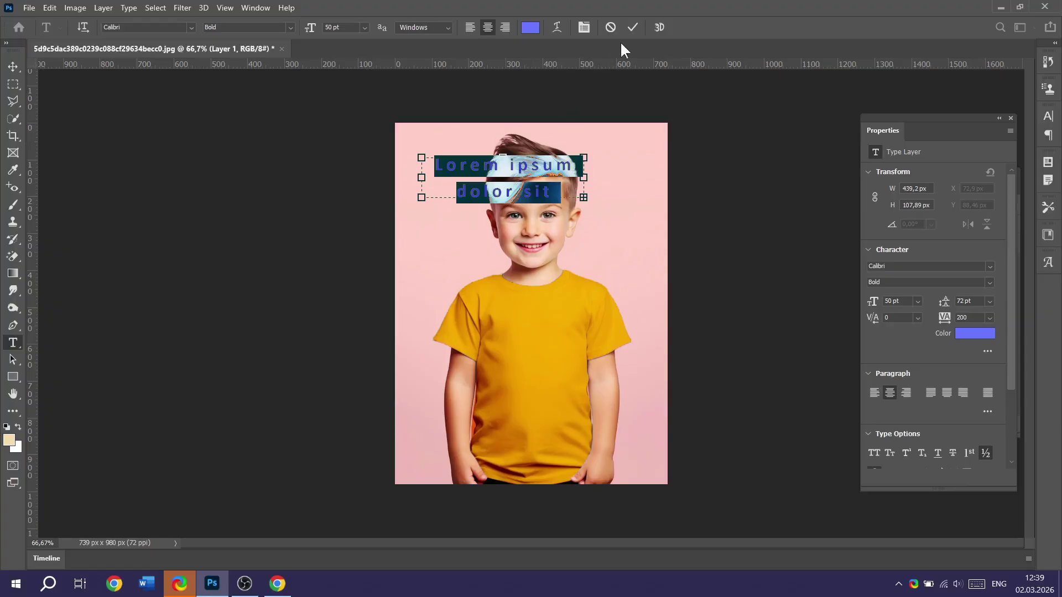
Commit the text and move it down over the boy's chin and collar, to about X 11 px, Y 337 px.
left_click(633, 27)
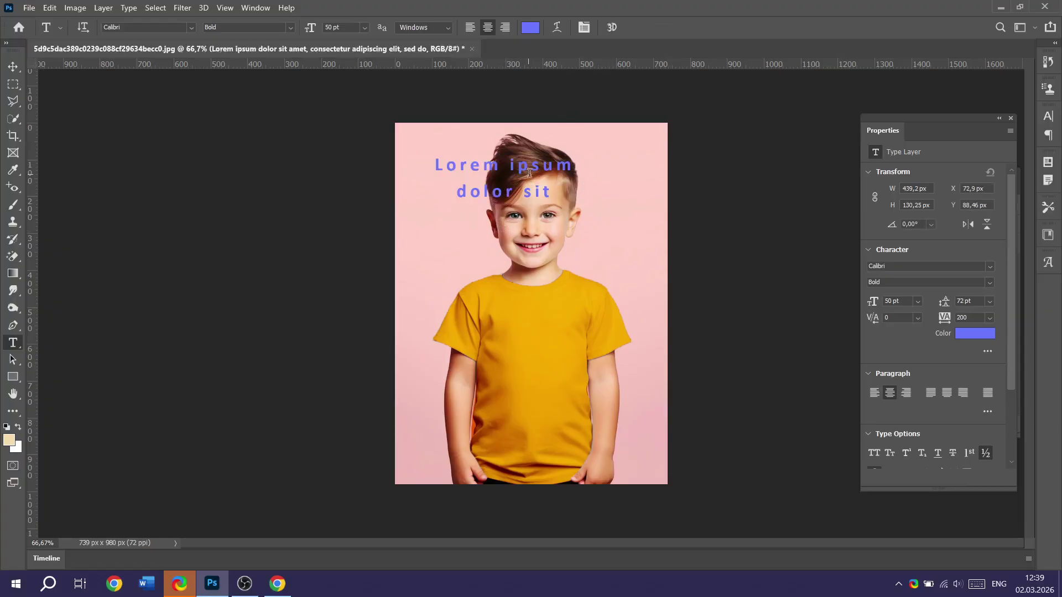
left_click(13, 67)
left_click_drag(479, 173, 459, 256)
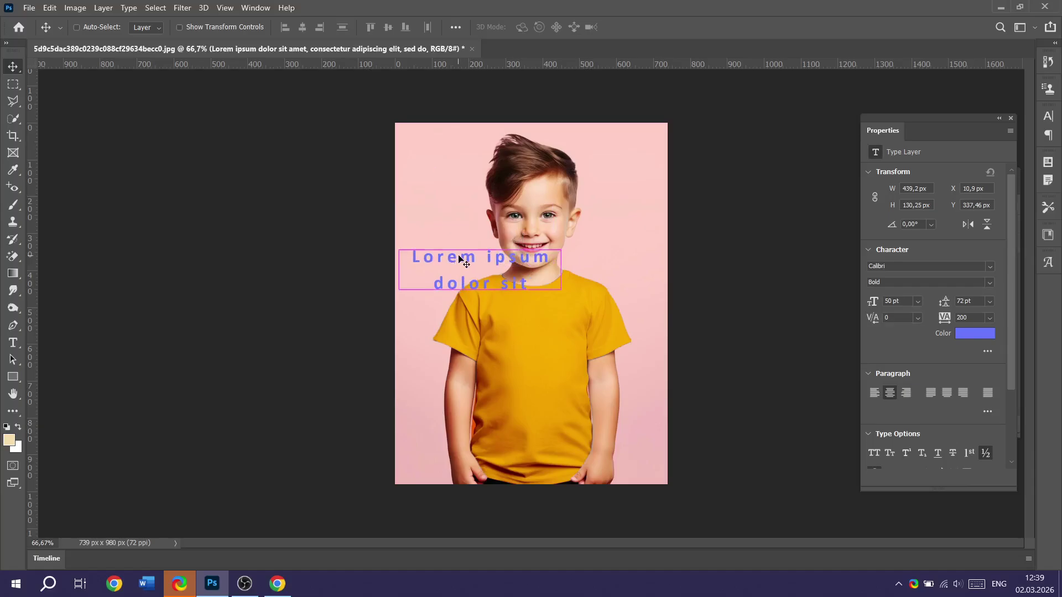
Free-transform the placeholder text to a narrower, taller box about 328 px wide and 154 px high, at about X 39 px, Y 272 px.
key("ctrl+t")
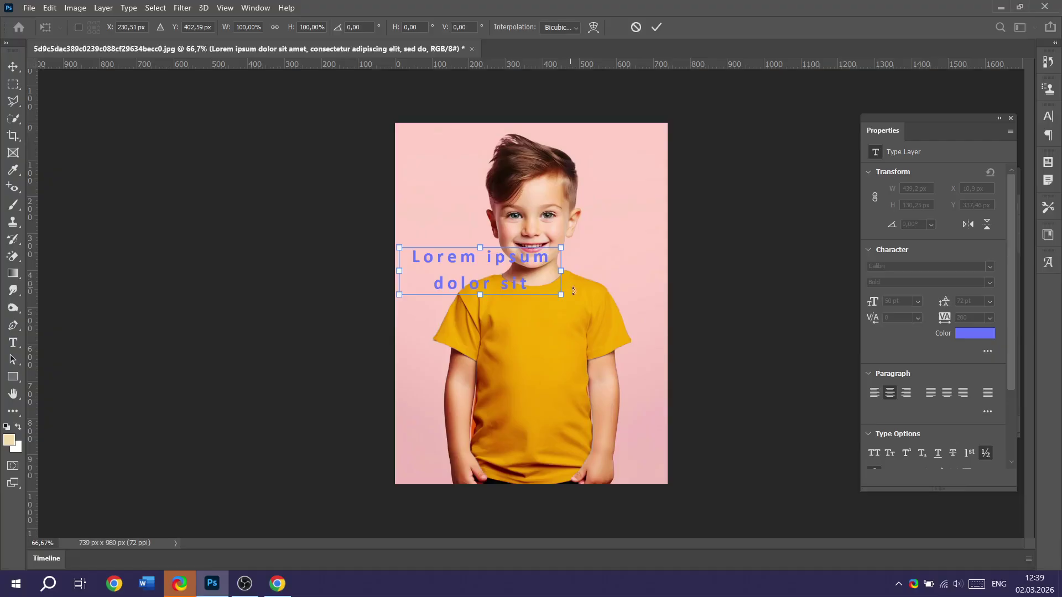
left_click_drag(563, 294, 487, 258)
left_click(657, 28)
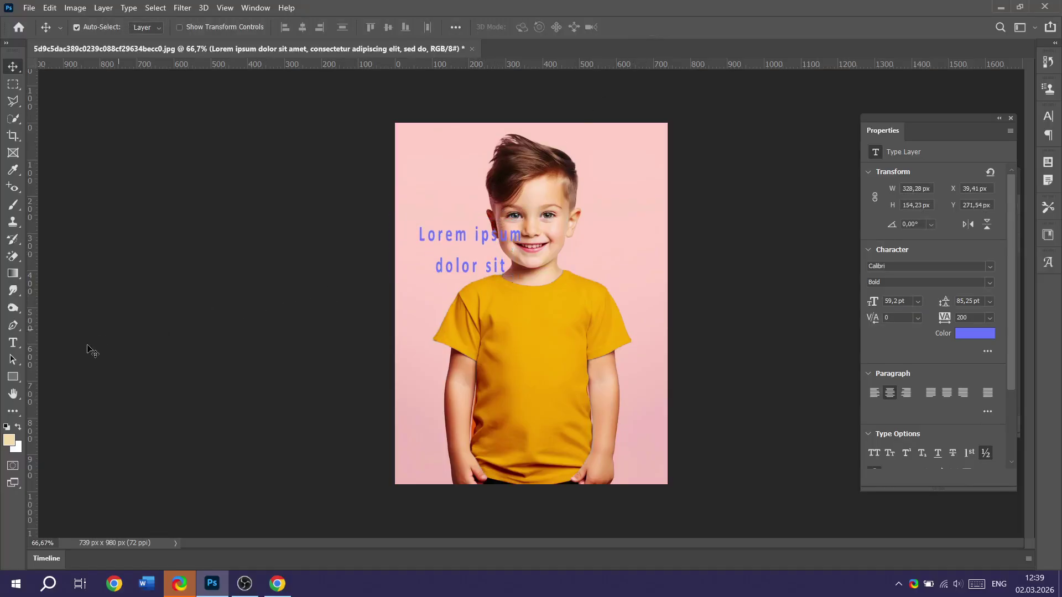
Try the Regular font style on the placeholder text and cancel the edit.
left_click(9, 343)
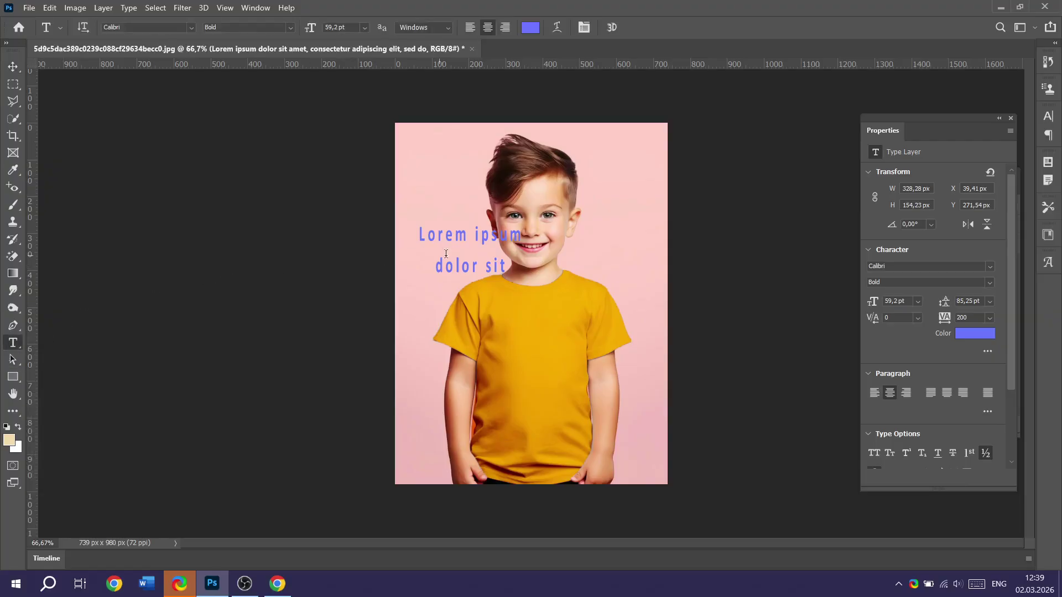
left_click(486, 246)
left_click_drag(515, 268, 414, 239)
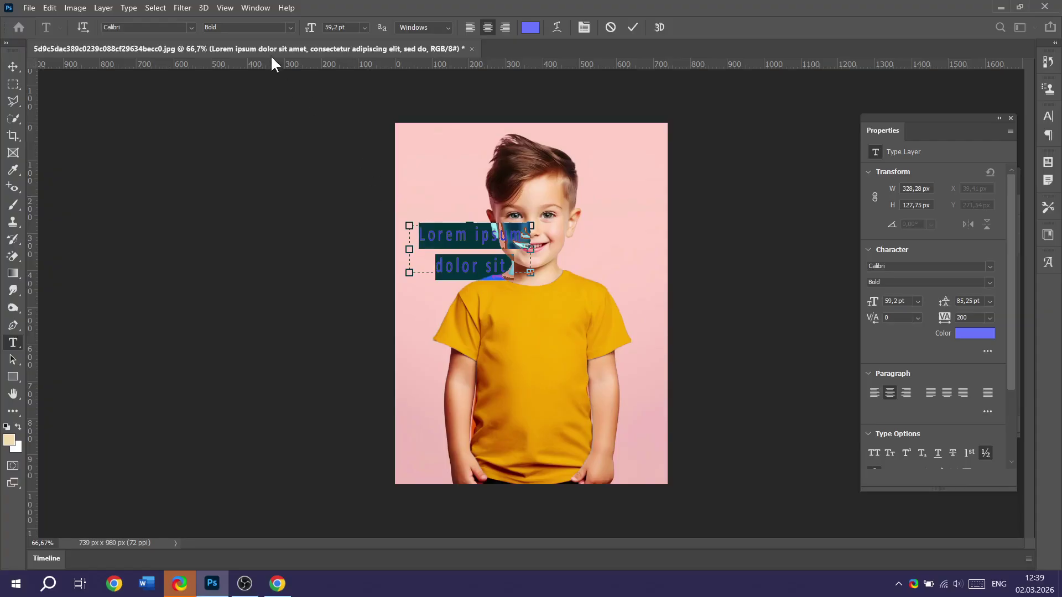
left_click(289, 28)
left_click(254, 76)
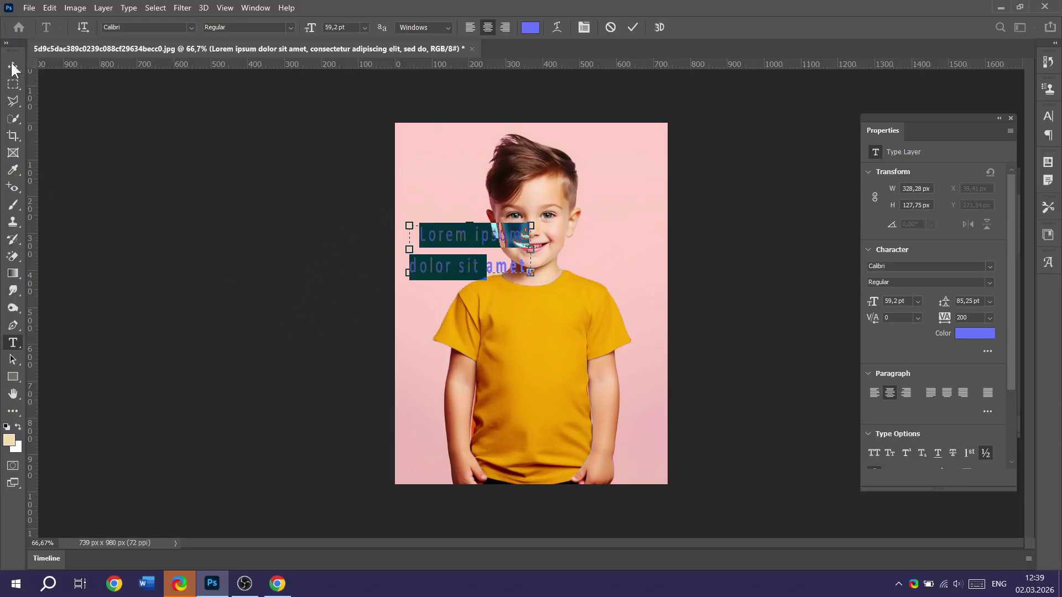
left_click(610, 28)
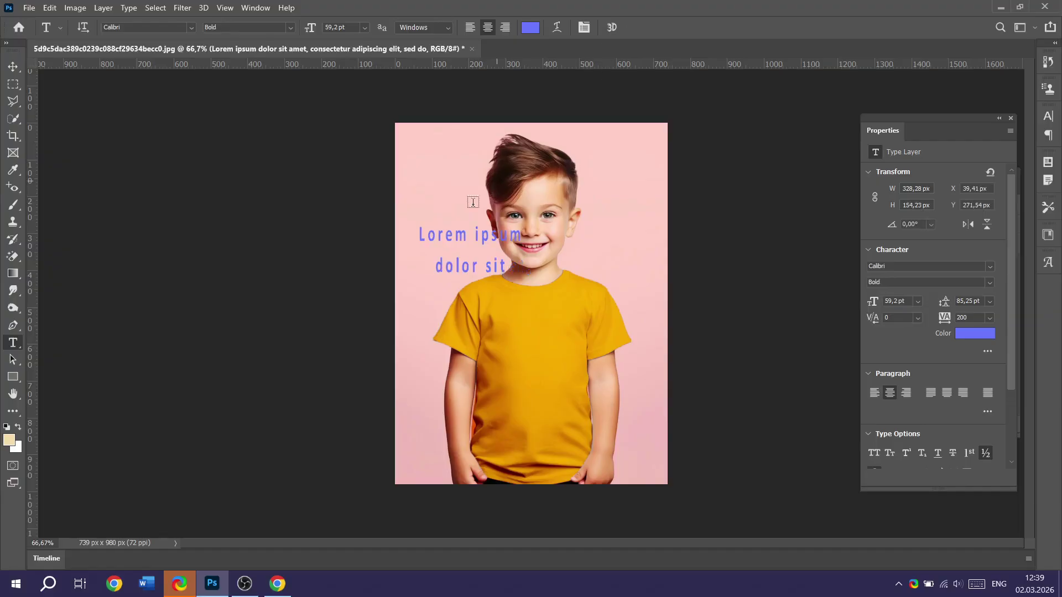
Draw a beige rectangle about 280 by 445 px beside the boy's face, at about X 446 px, Y 132 px.
left_click(17, 376)
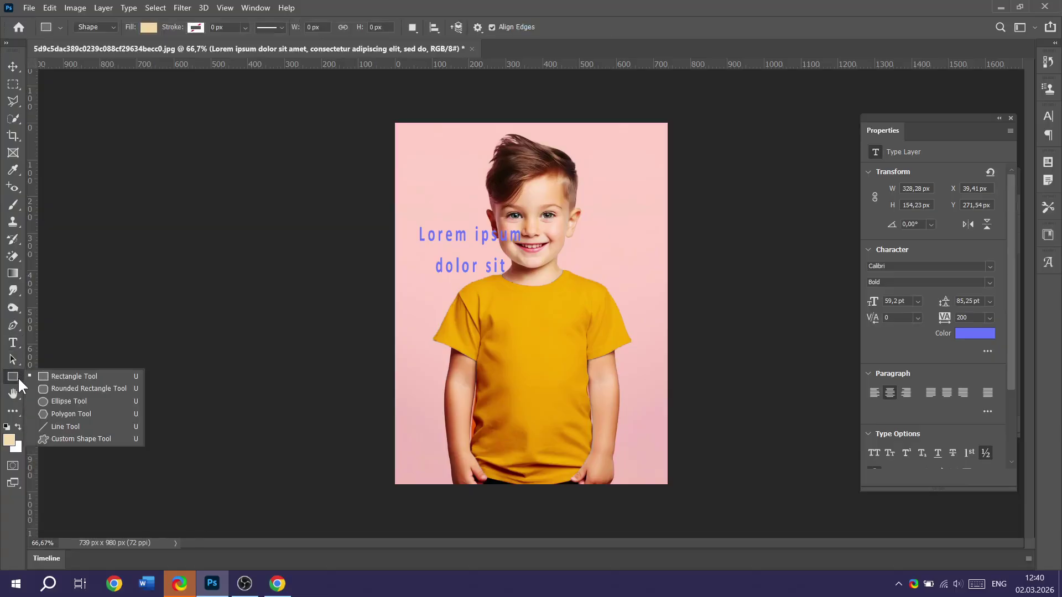
left_click(96, 378)
mouse_move(560, 171)
left_mouse_down()
mouse_move(650, 269)
mouse_move(663, 335)
left_mouse_up()
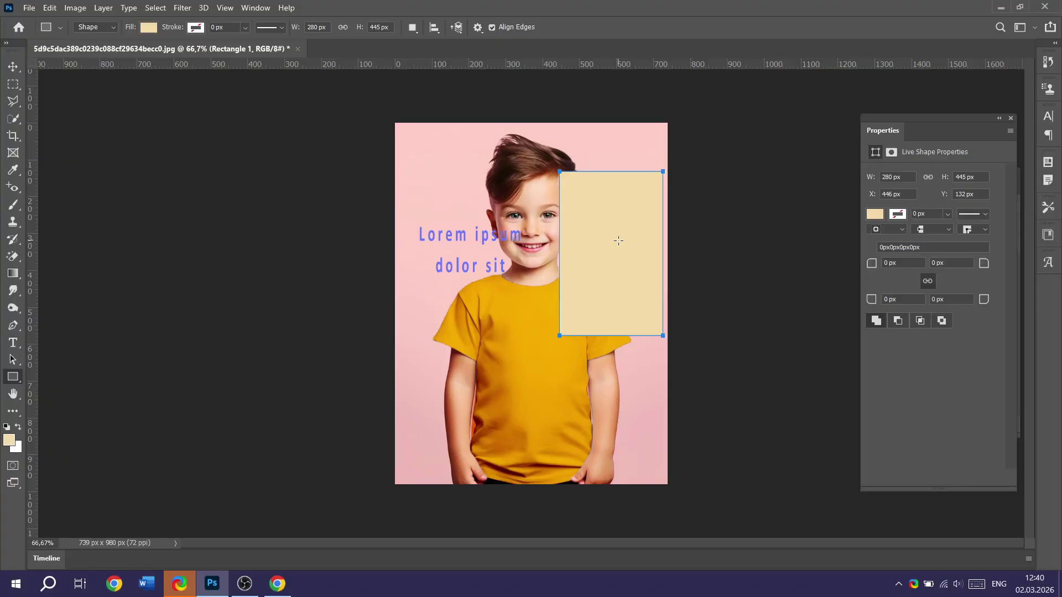
key("Return")
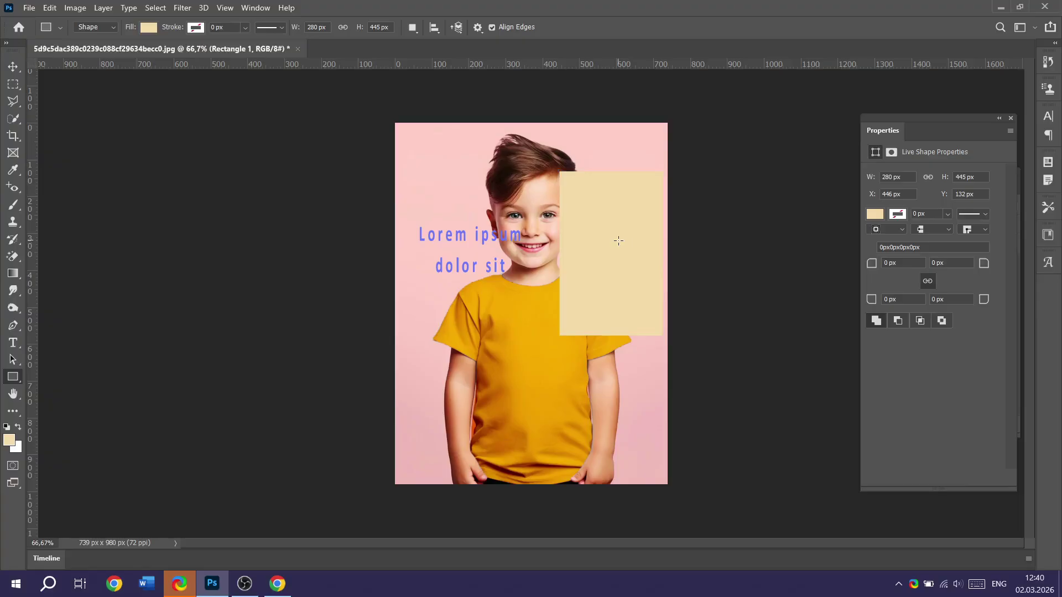
Try moving the rectangle to the photo's upper-right corner and warping its lower corners and sides, and cancel the transform.
key("ctrl+t")
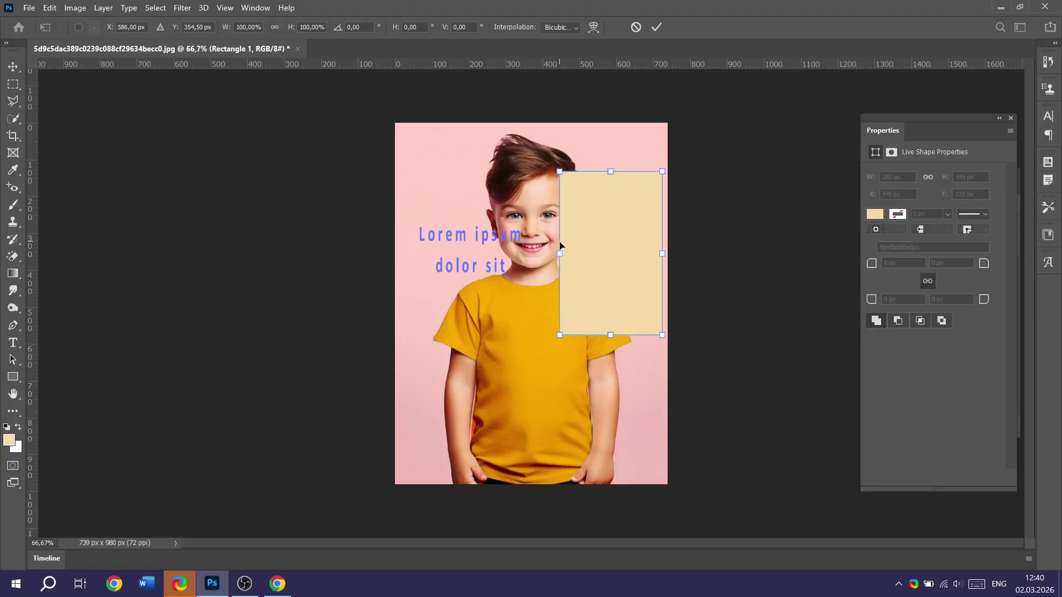
left_click_drag(624, 267, 632, 206)
left_click_drag(634, 209, 634, 211)
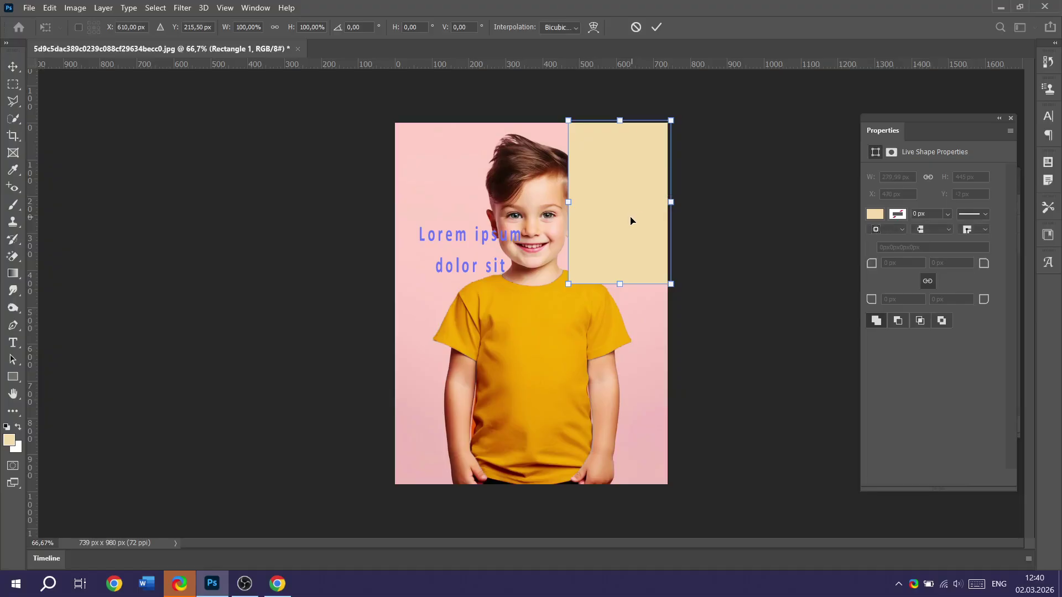
left_click(596, 26)
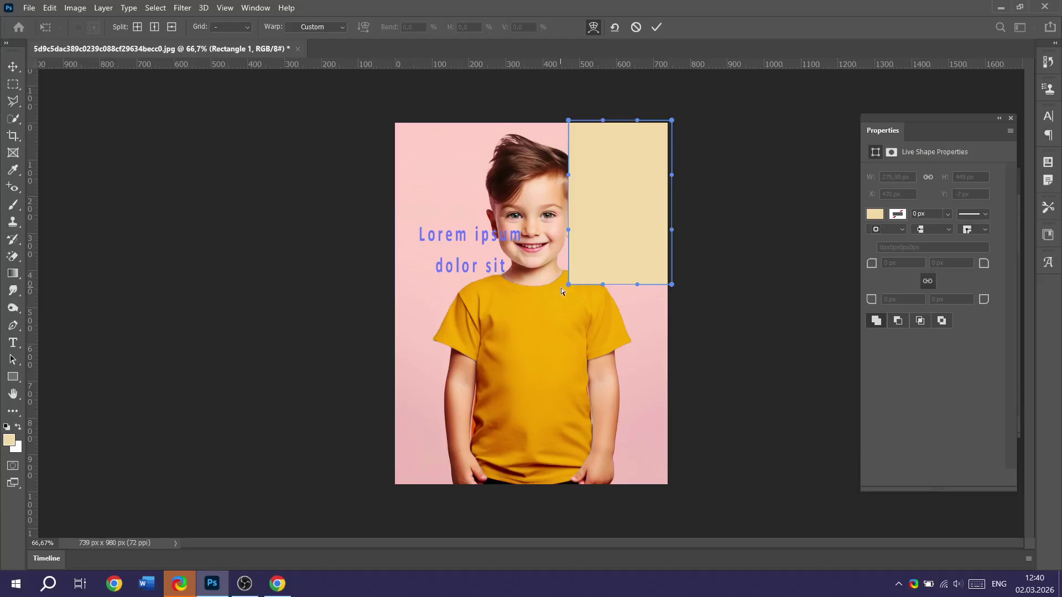
left_click_drag(568, 284, 482, 433)
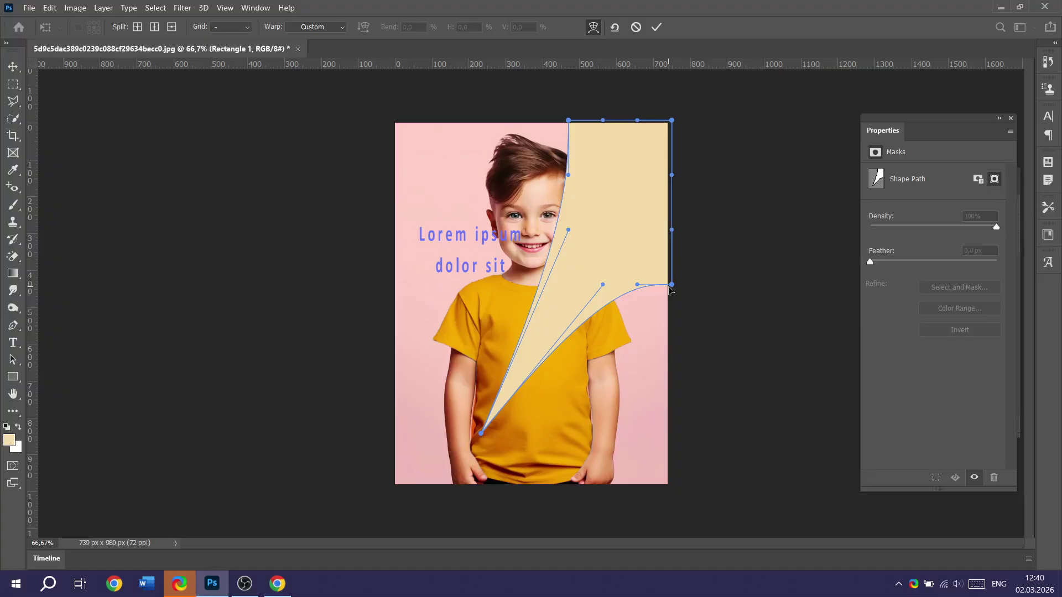
left_click_drag(671, 289, 698, 471)
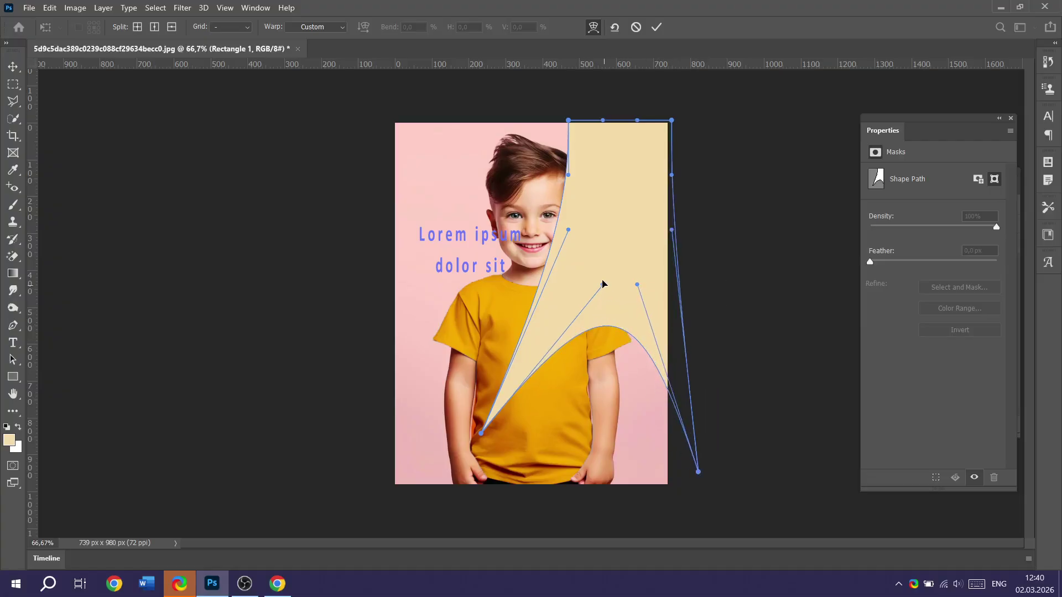
left_click_drag(603, 285, 603, 498)
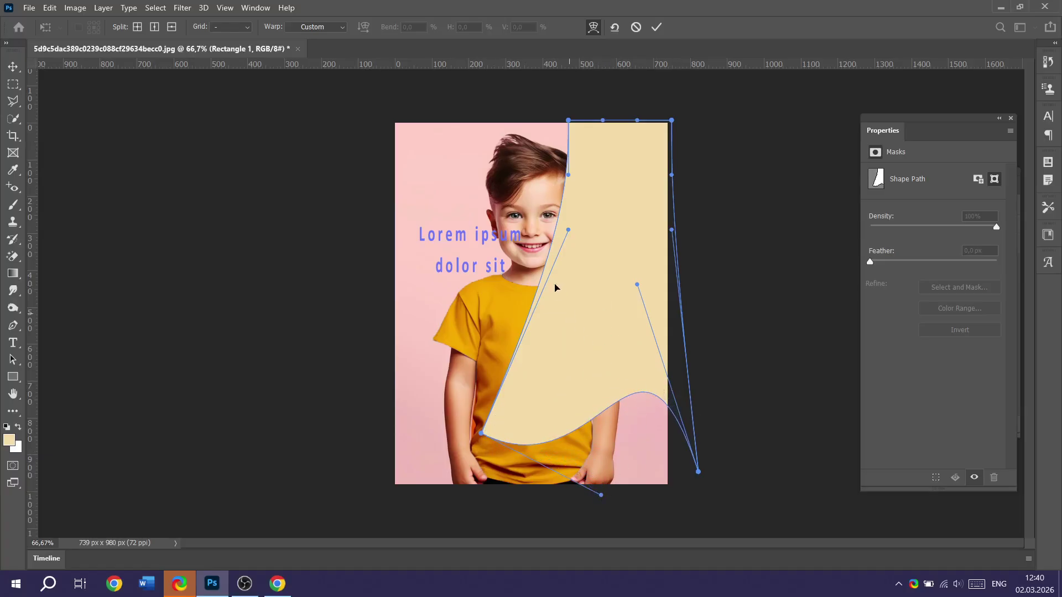
left_click_drag(571, 177, 532, 184)
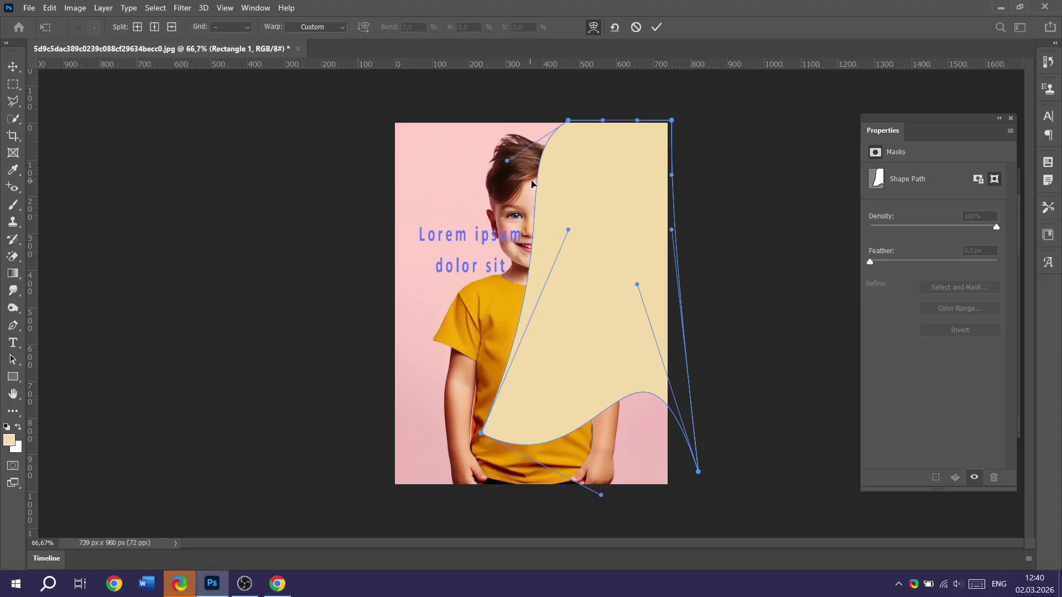
left_click(635, 27)
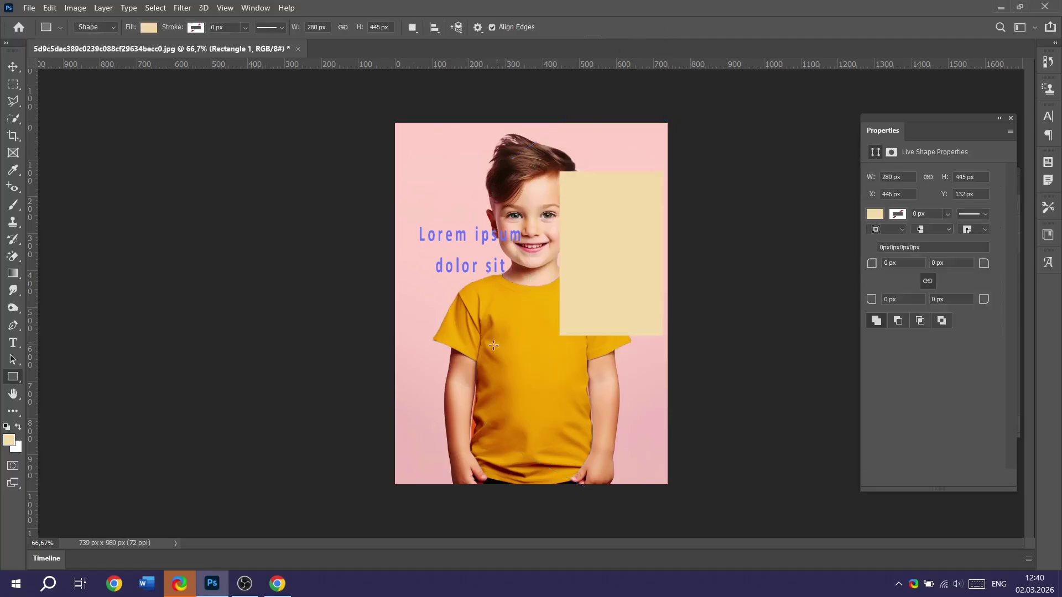
Move the rectangle with the Path Selection Tool over the boy's mouth and T-shirt, to about X 235 px, Y 296 px.
right_click(19, 376)
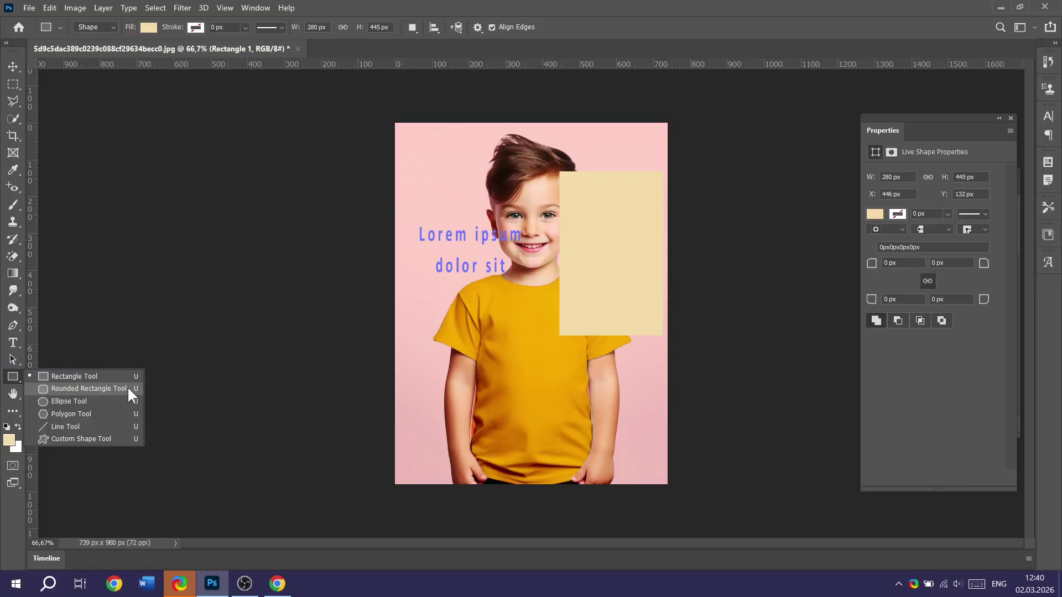
left_click(11, 358)
right_click(11, 357)
left_click(64, 371)
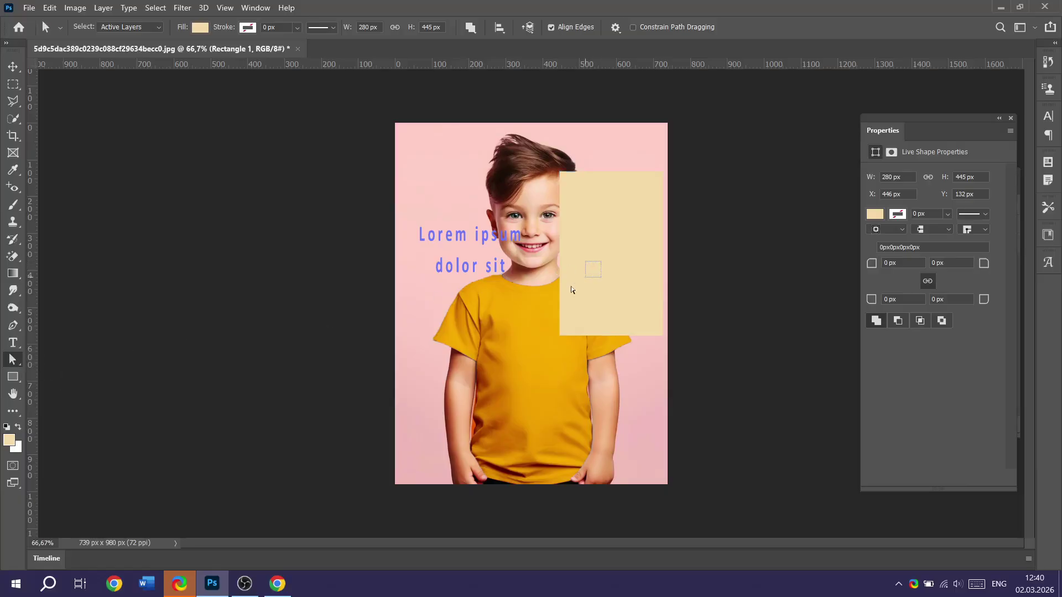
right_click(11, 360)
left_click(48, 359)
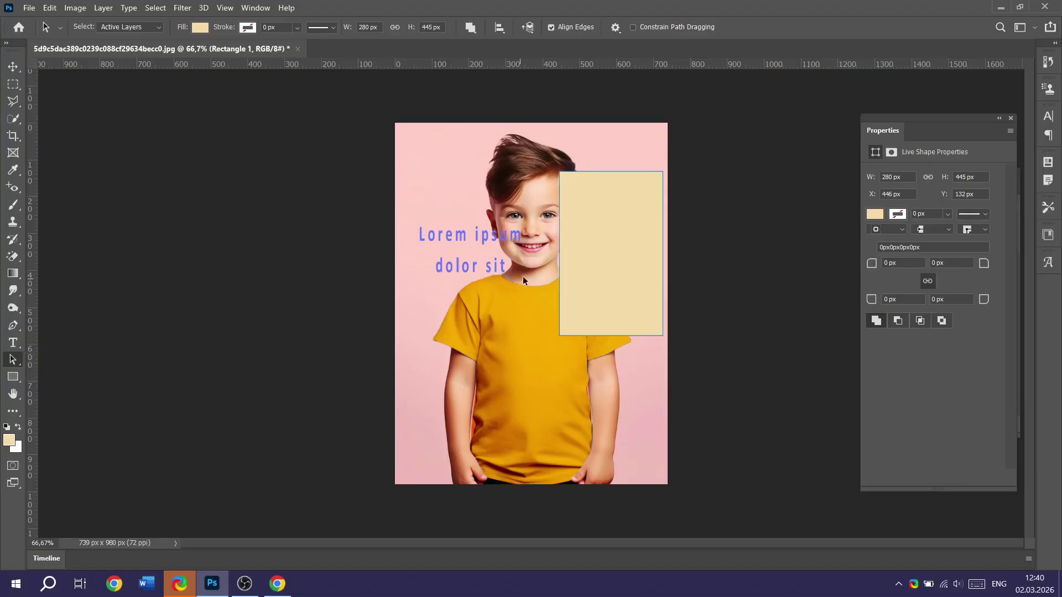
left_click_drag(588, 266, 509, 327)
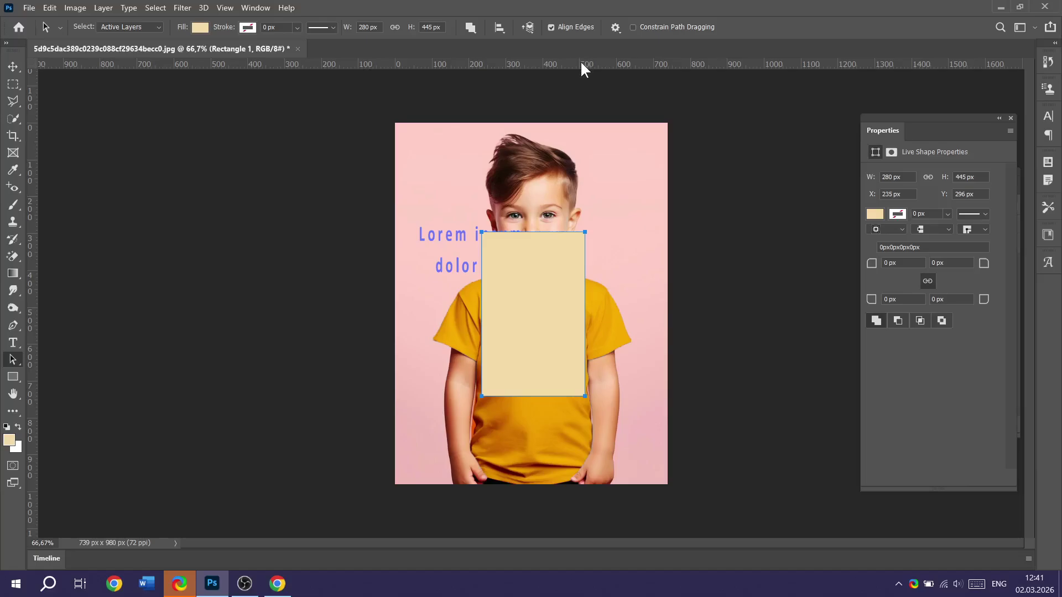
key("Escape")
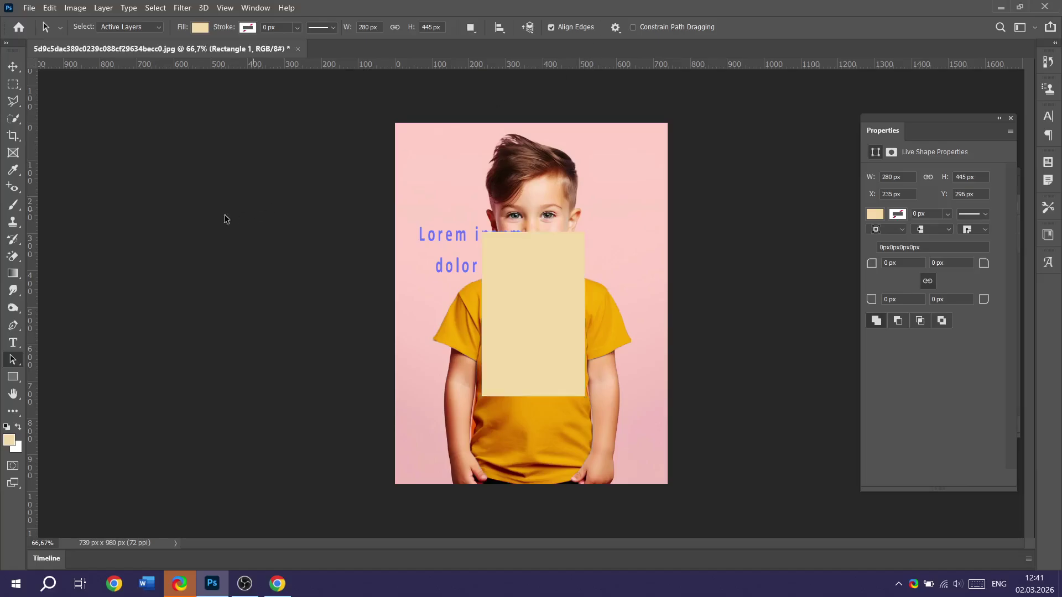
Zoom in on the rectangle to 200% and pan up to the boy's face with the Hand tool.
left_click(12, 395)
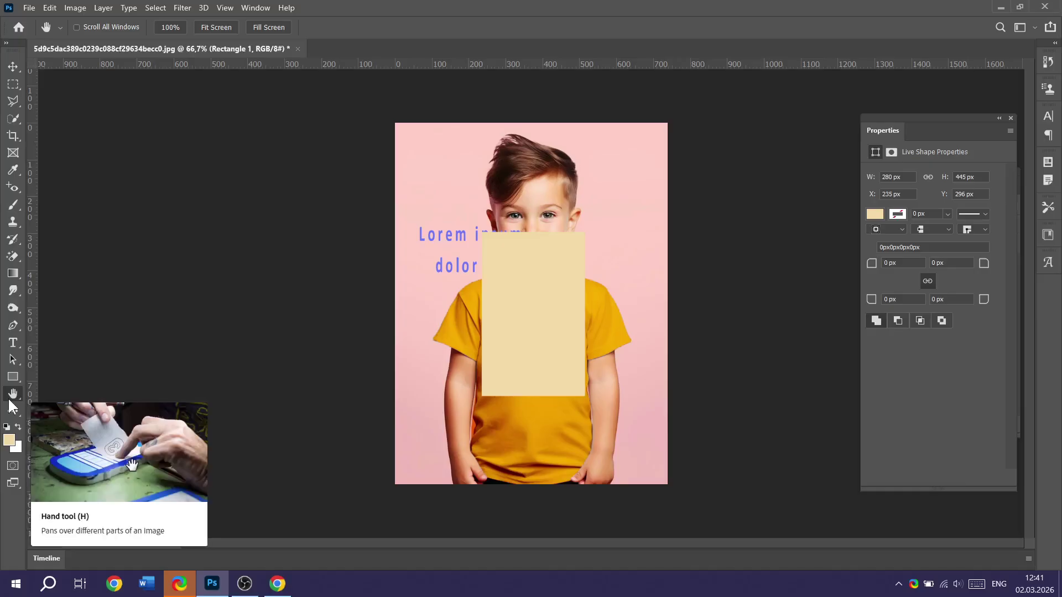
left_click(523, 302, "ctrl")
left_click(523, 302, "ctrl")
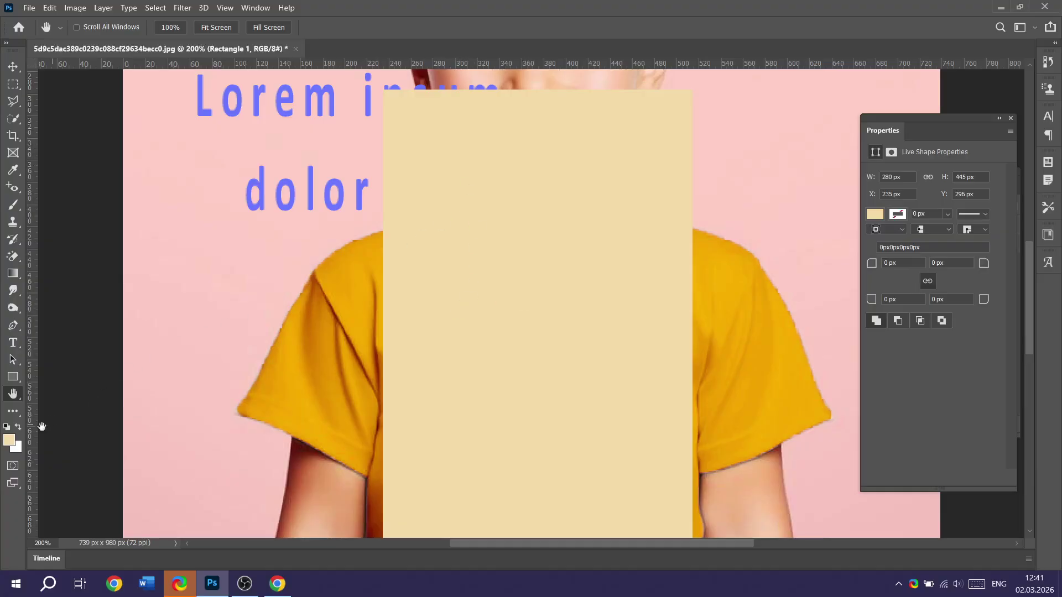
left_click_drag(367, 310, 429, 399)
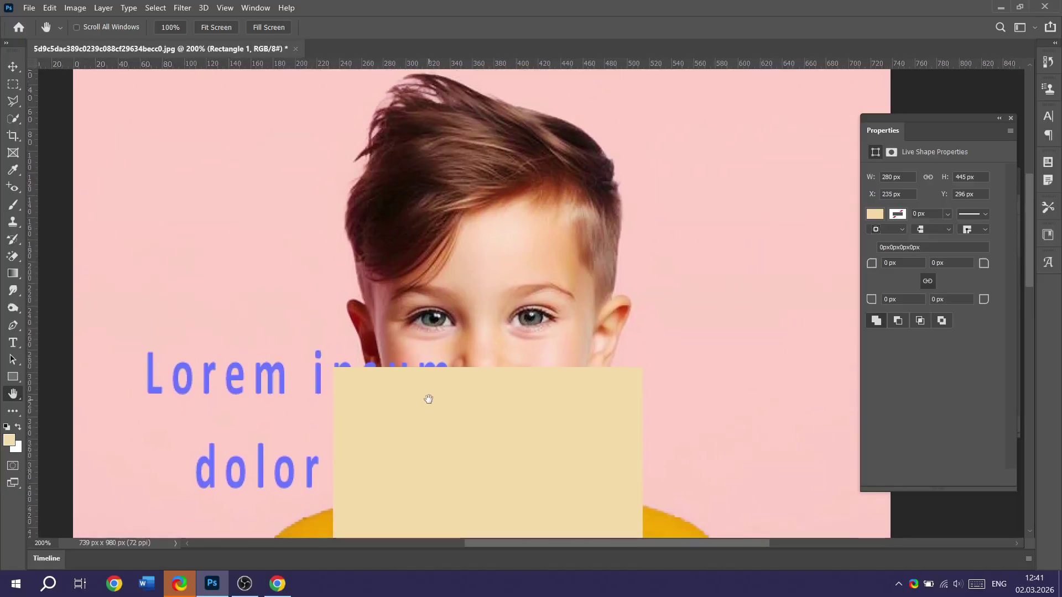
Deselect the rectangle layer with the Move tool and return the view to 100%.
left_click(13, 66)
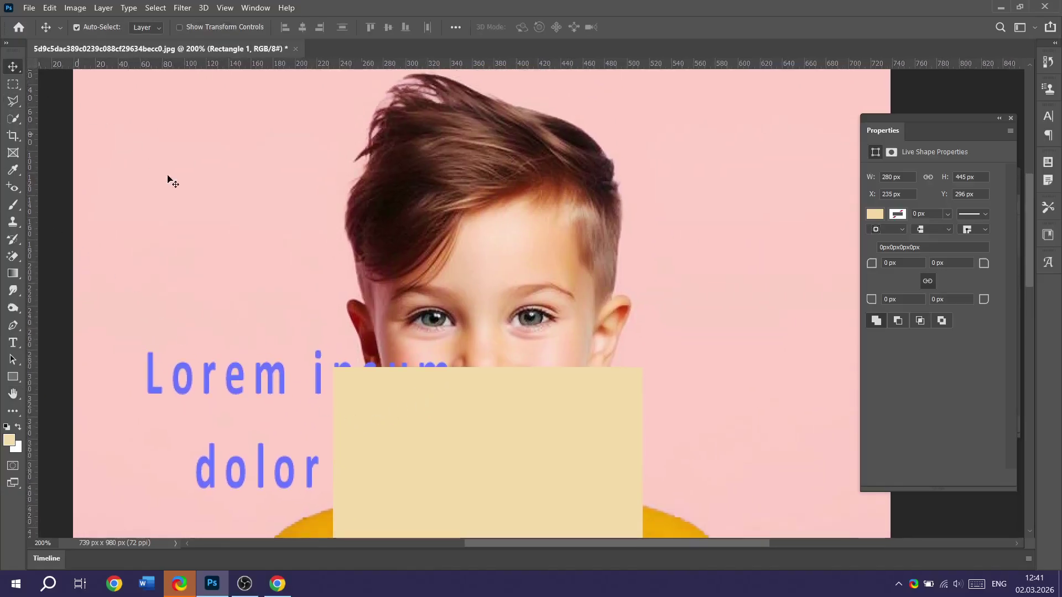
left_click(264, 290)
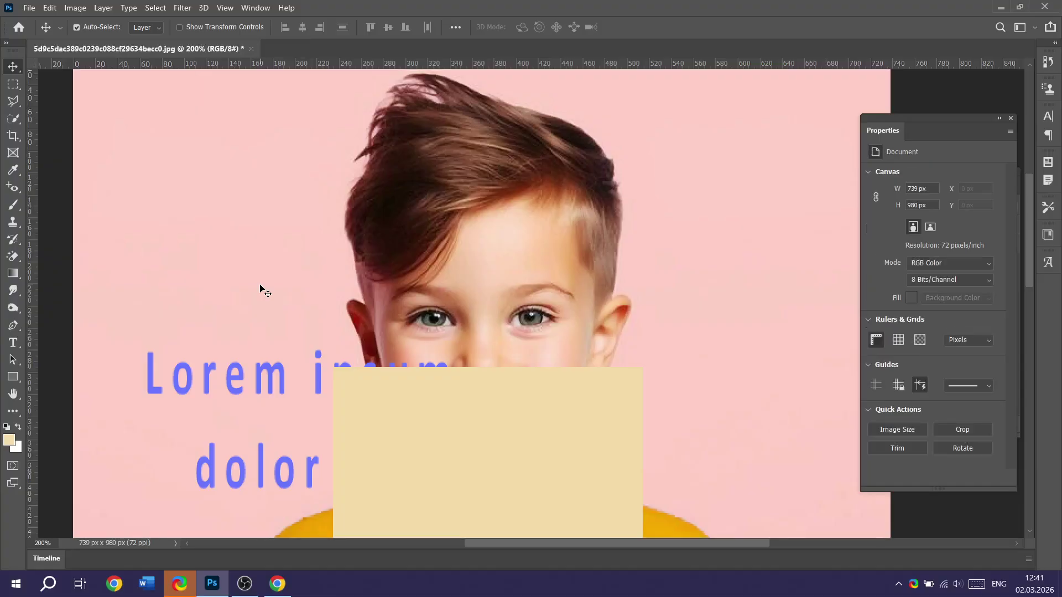
key("ctrl+1")
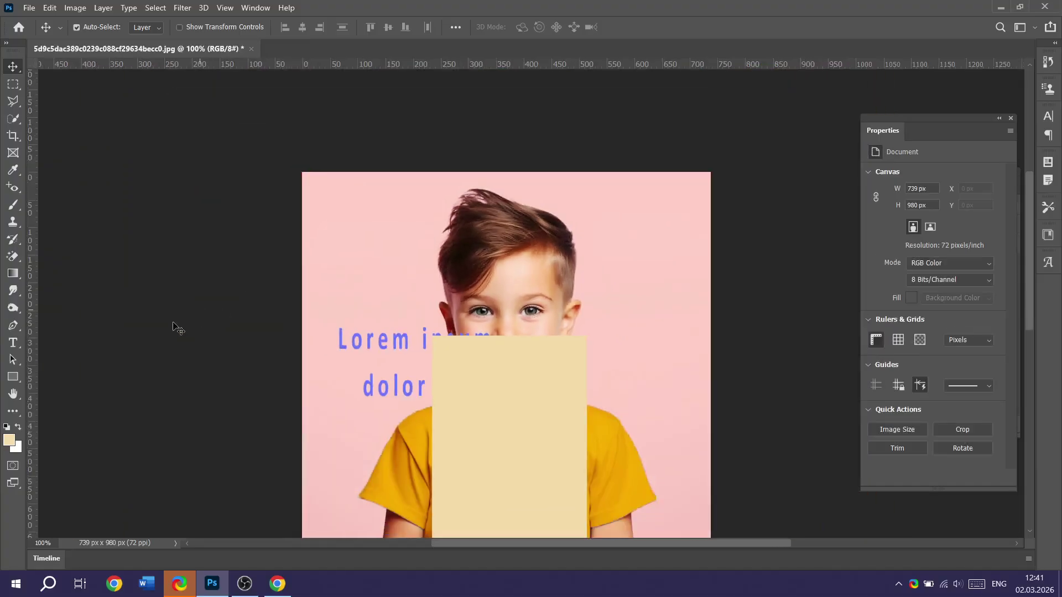
Set the foreground color to light green aef4a7.
left_click(11, 443)
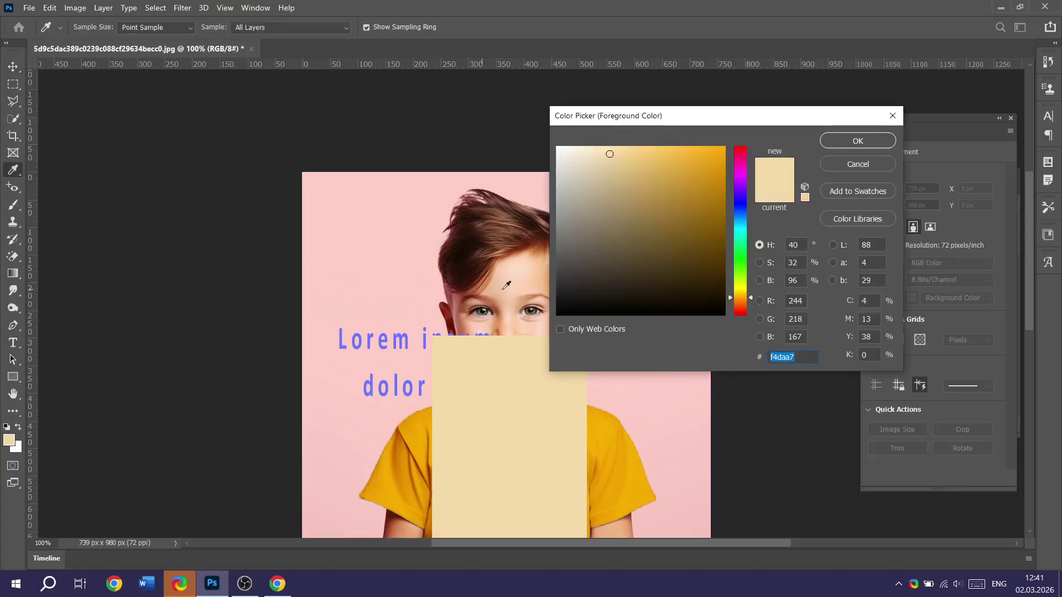
left_click_drag(743, 228, 749, 252)
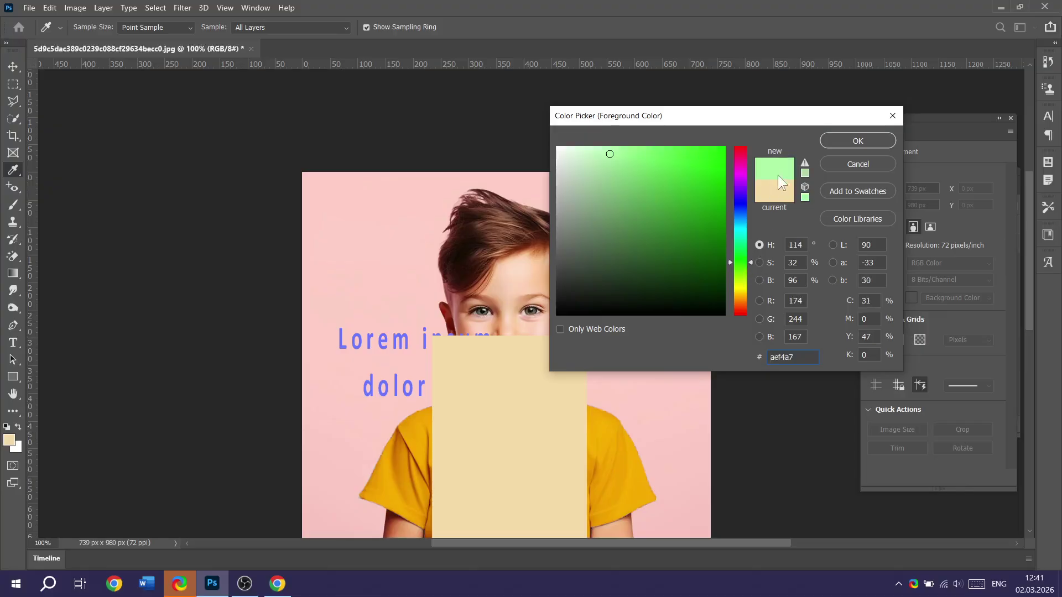
left_click(857, 141)
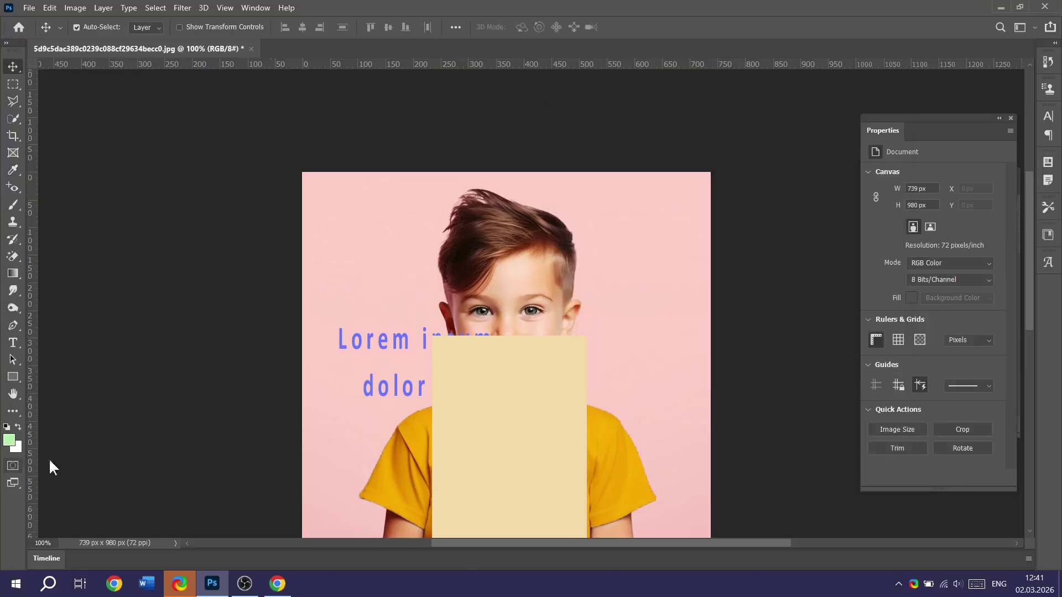
Switch to Chrome, to the Pinterest page with the street lamp sunset photo.
left_click(277, 583)
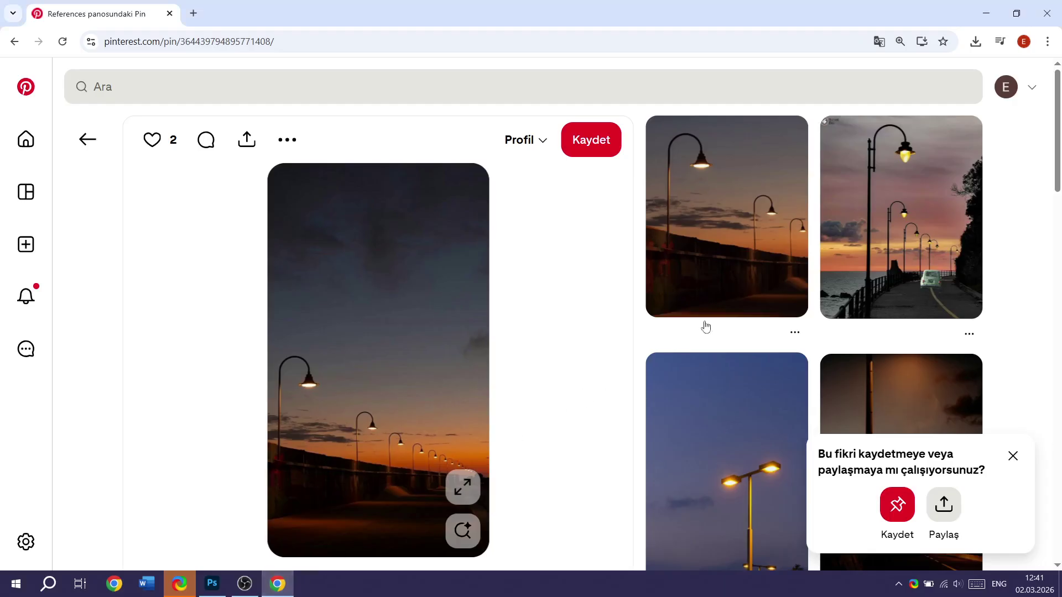